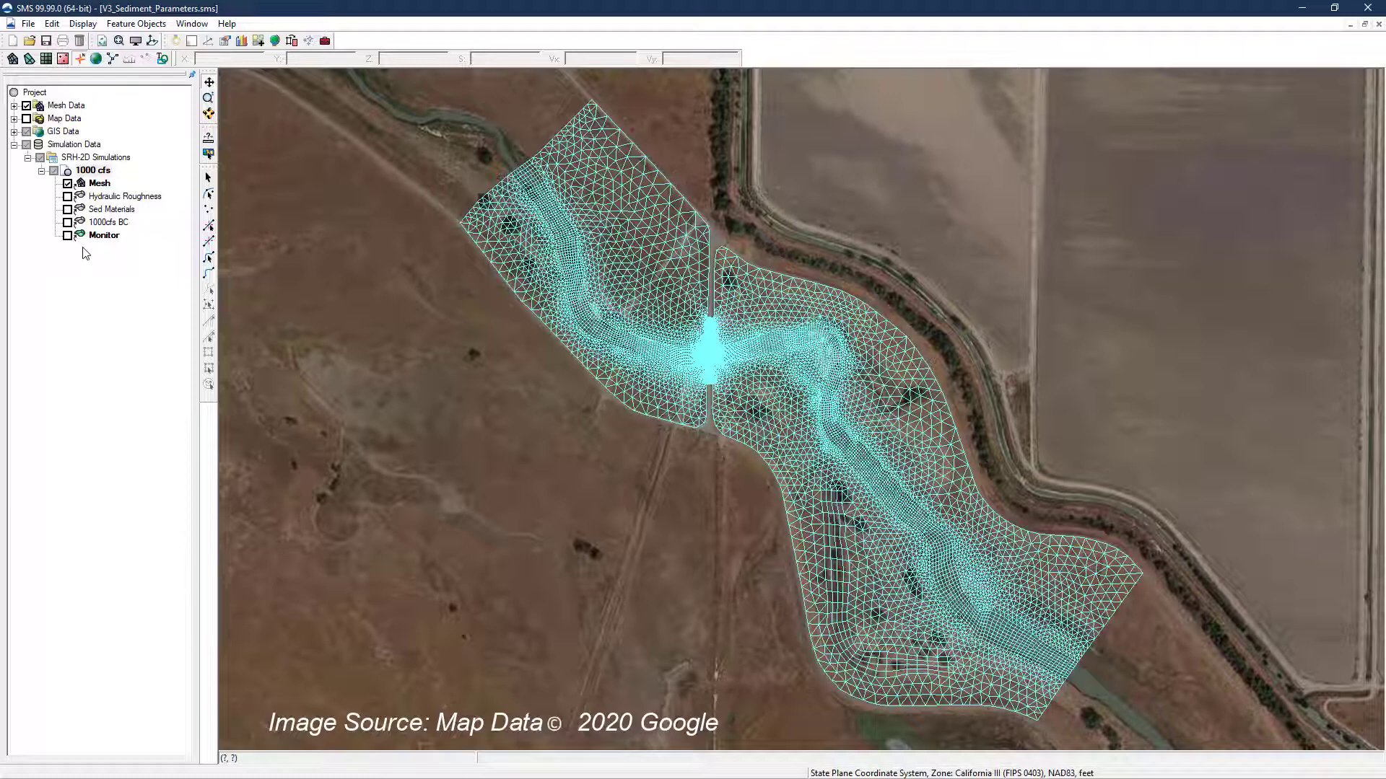
Open Model Control for the 1000 cfs simulation and check Enable sediment on the Sediment tab.
{"action": "right_click", "coordinate": [84, 175]}
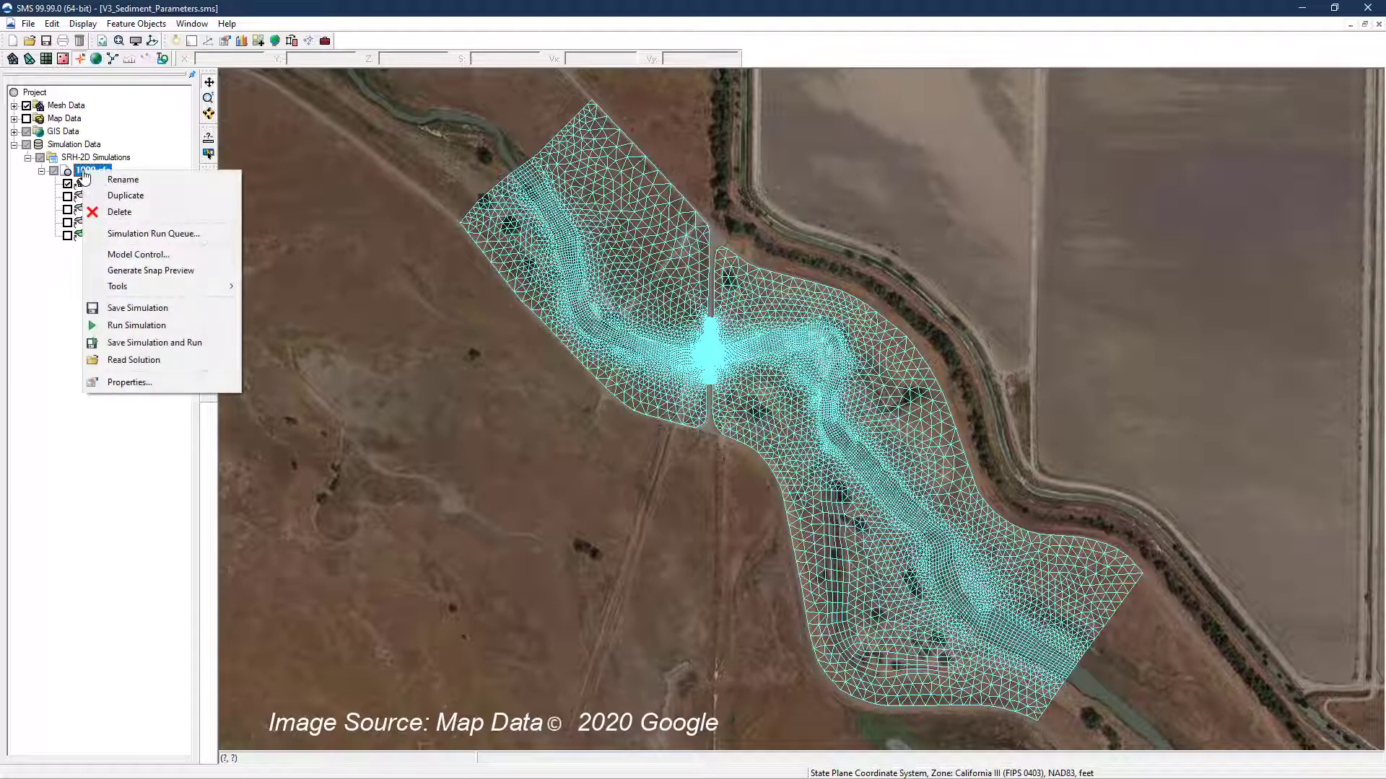
{"action": "left_click", "coordinate": [120, 256]}
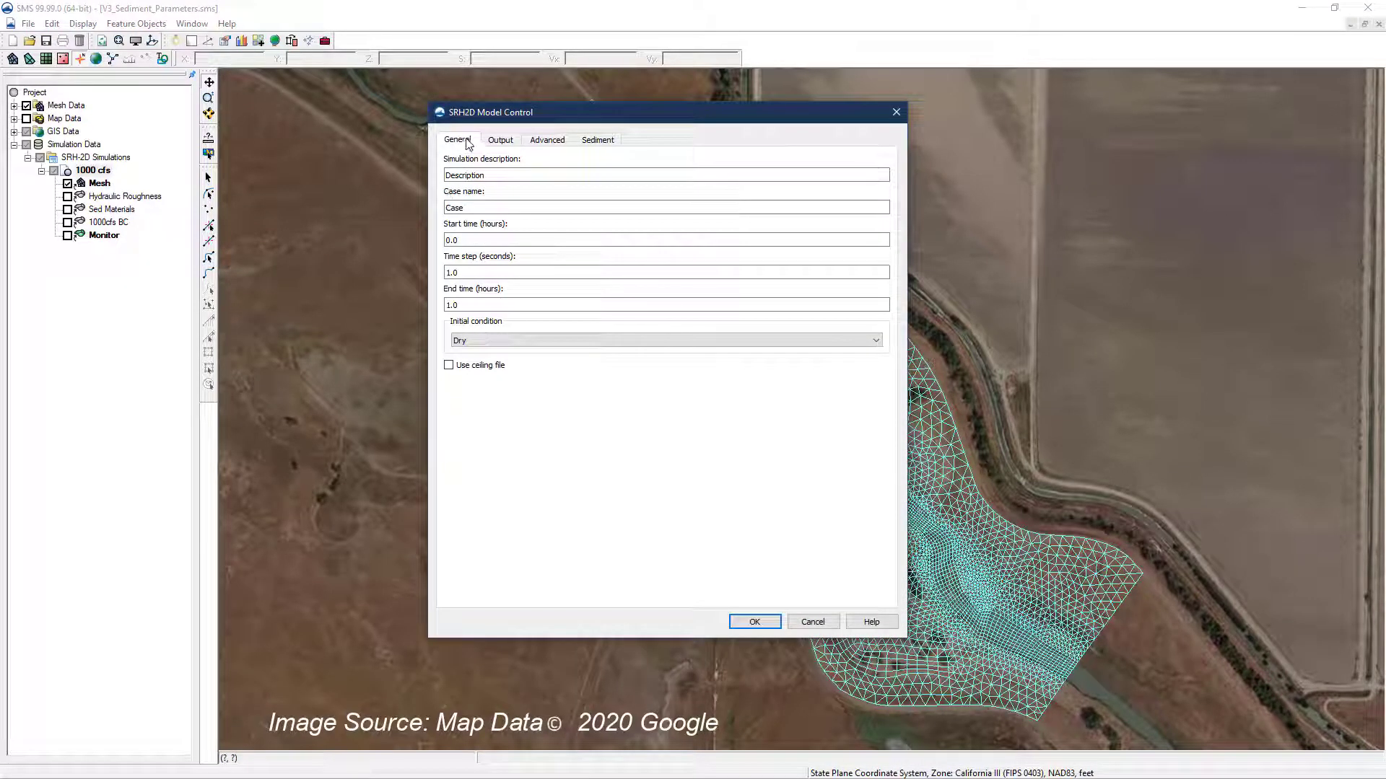
{"action": "left_click", "coordinate": [594, 142]}
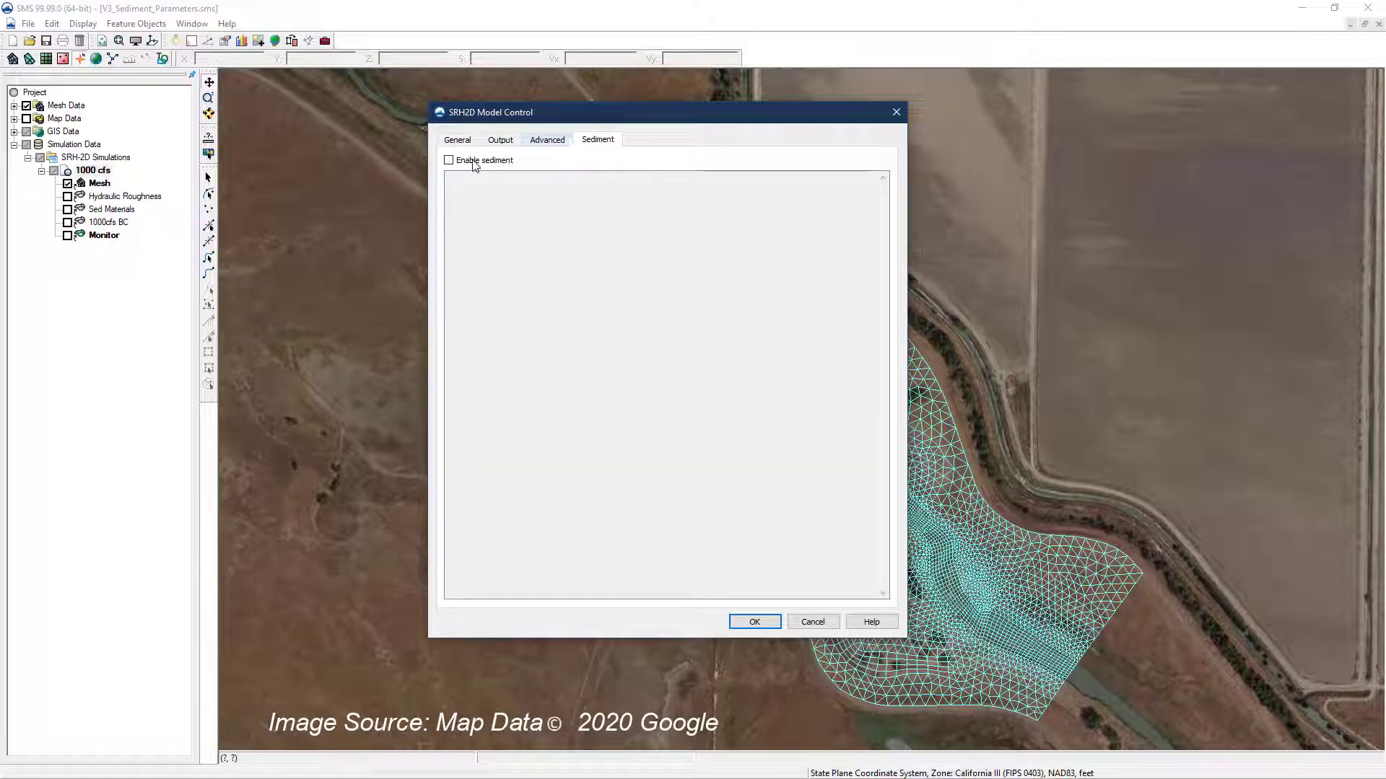
{"action": "left_click", "coordinate": [450, 162]}
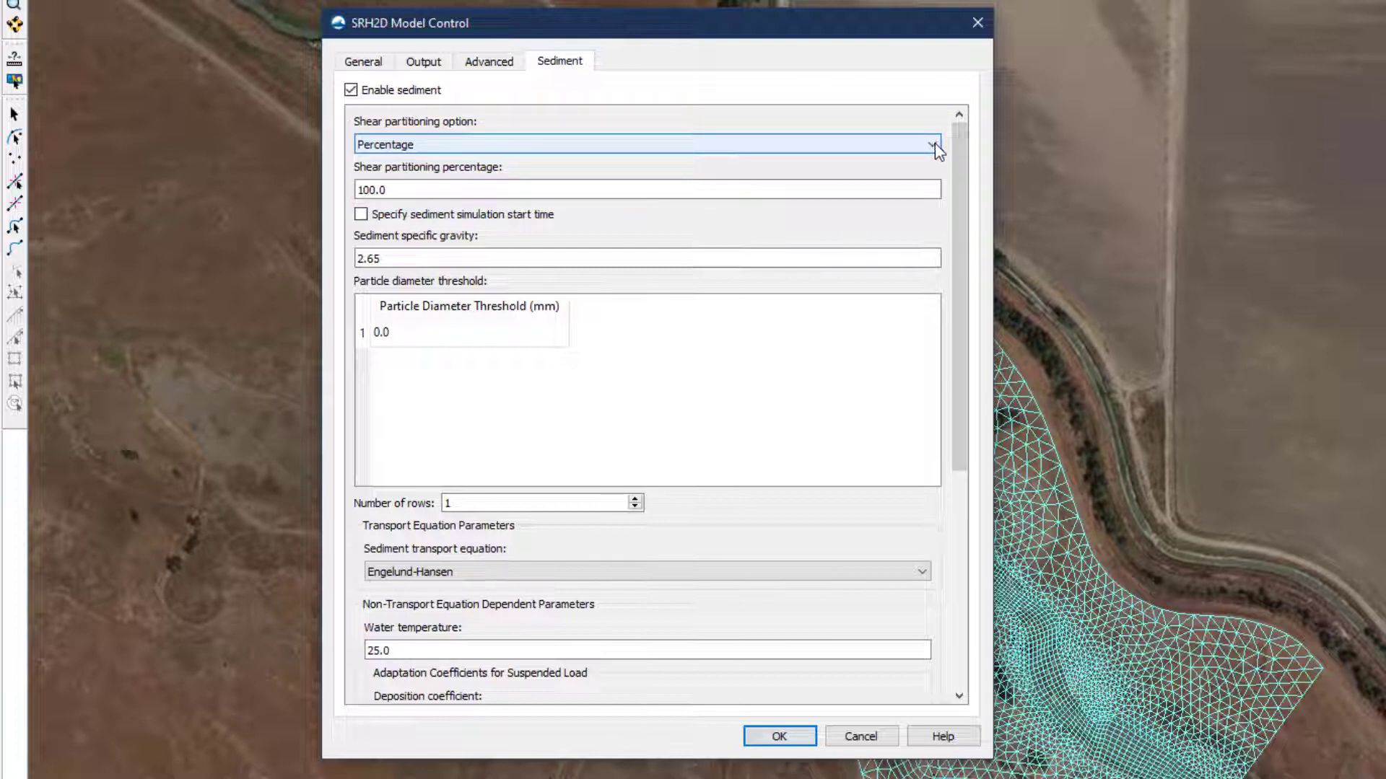
{"action": "left_click", "coordinate": [935, 145]}
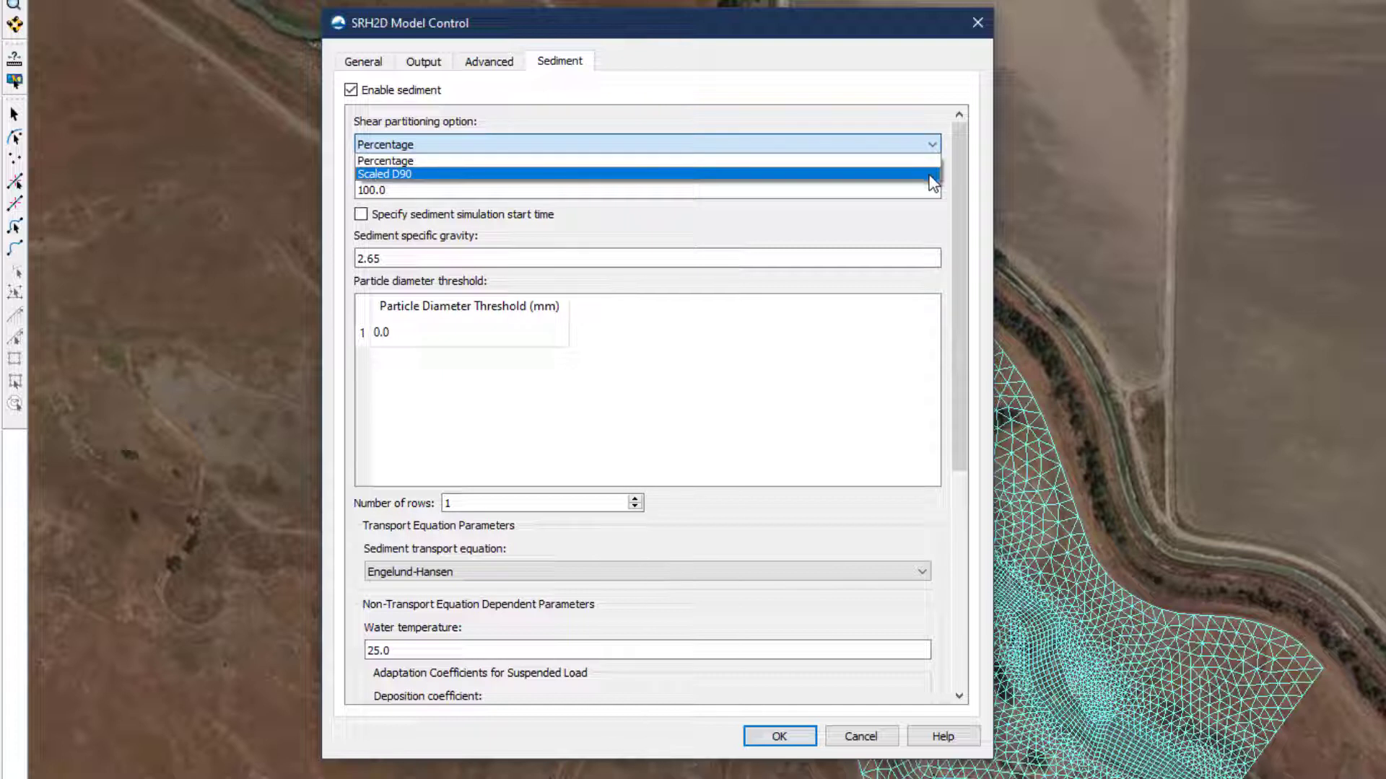
{"action": "left_click", "coordinate": [931, 175]}
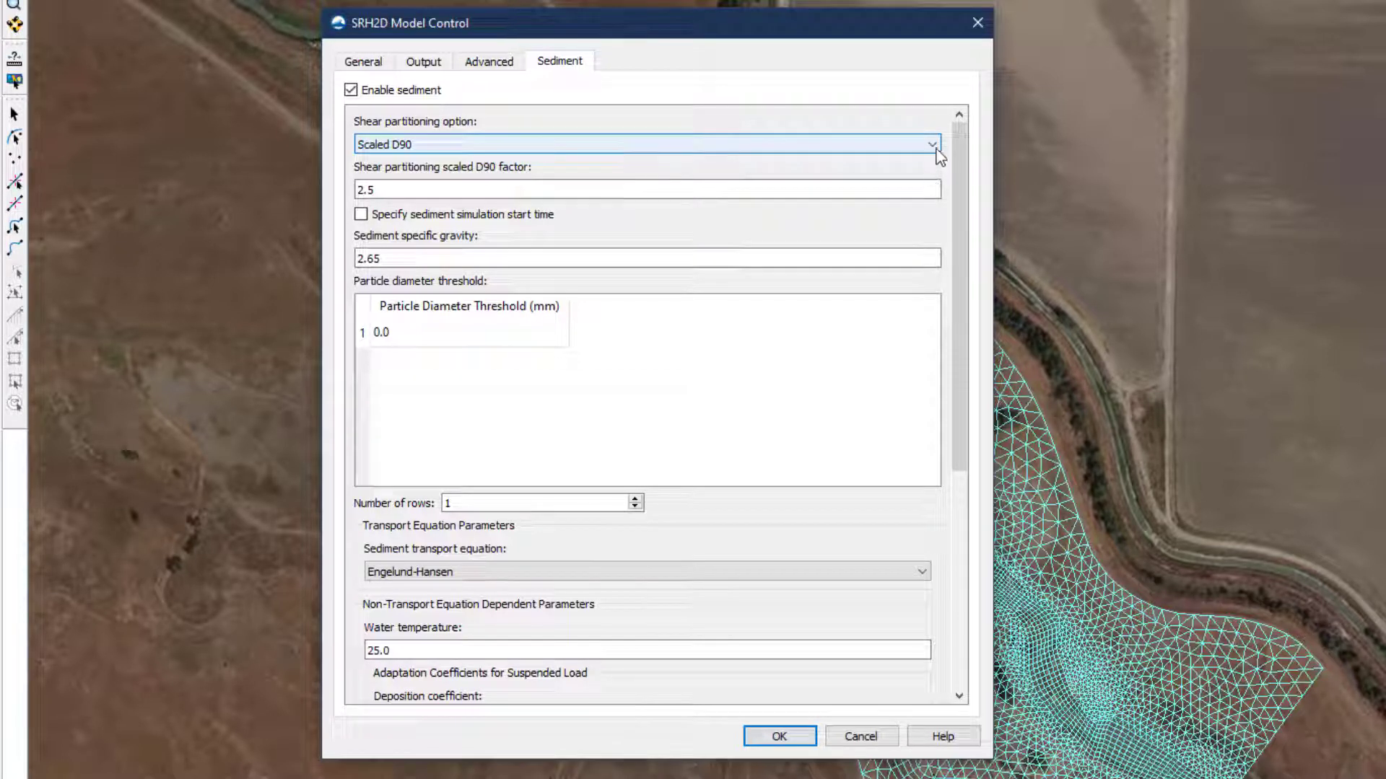
{"action": "left_click", "coordinate": [930, 147]}
{"action": "left_click", "coordinate": [926, 158]}
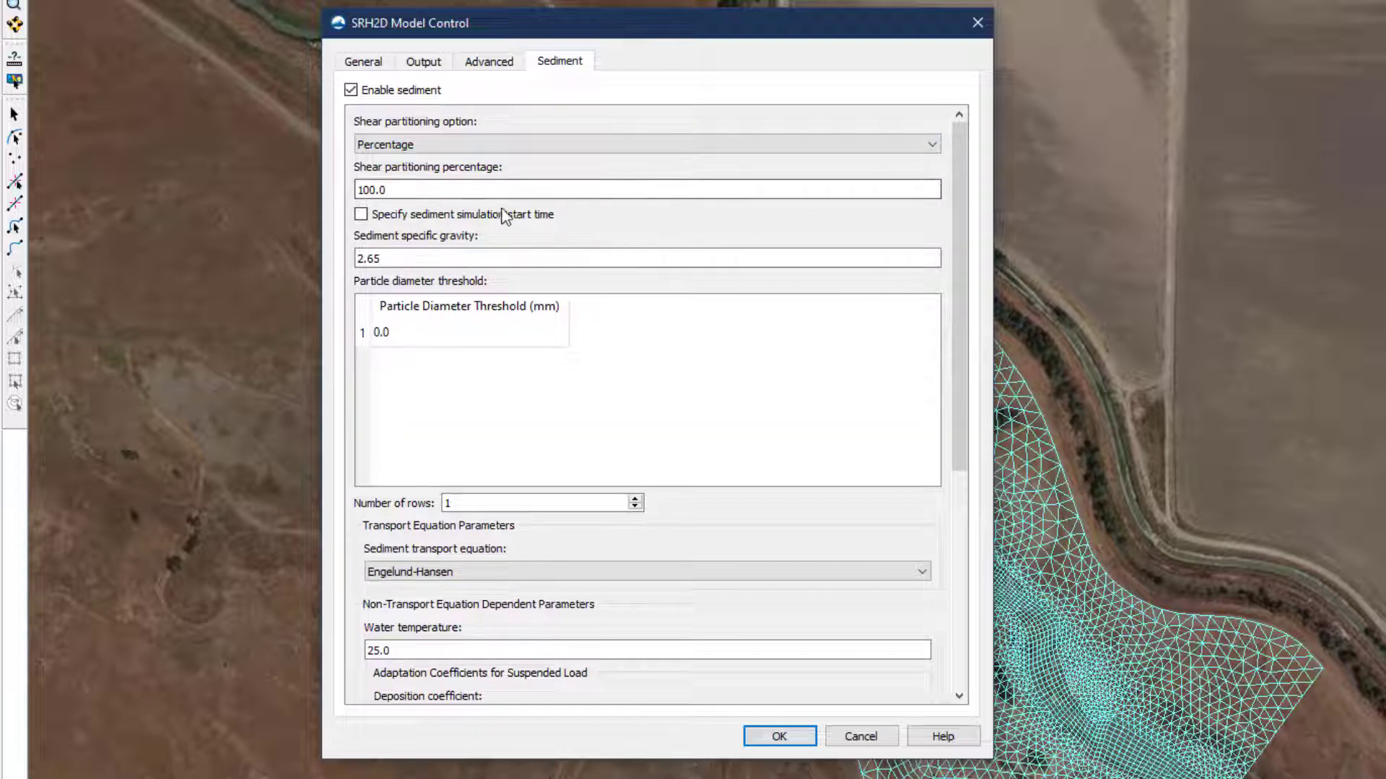
Enable a separate sediment simulation start time and set it to 5.0.
{"action": "left_click", "coordinate": [361, 214]}
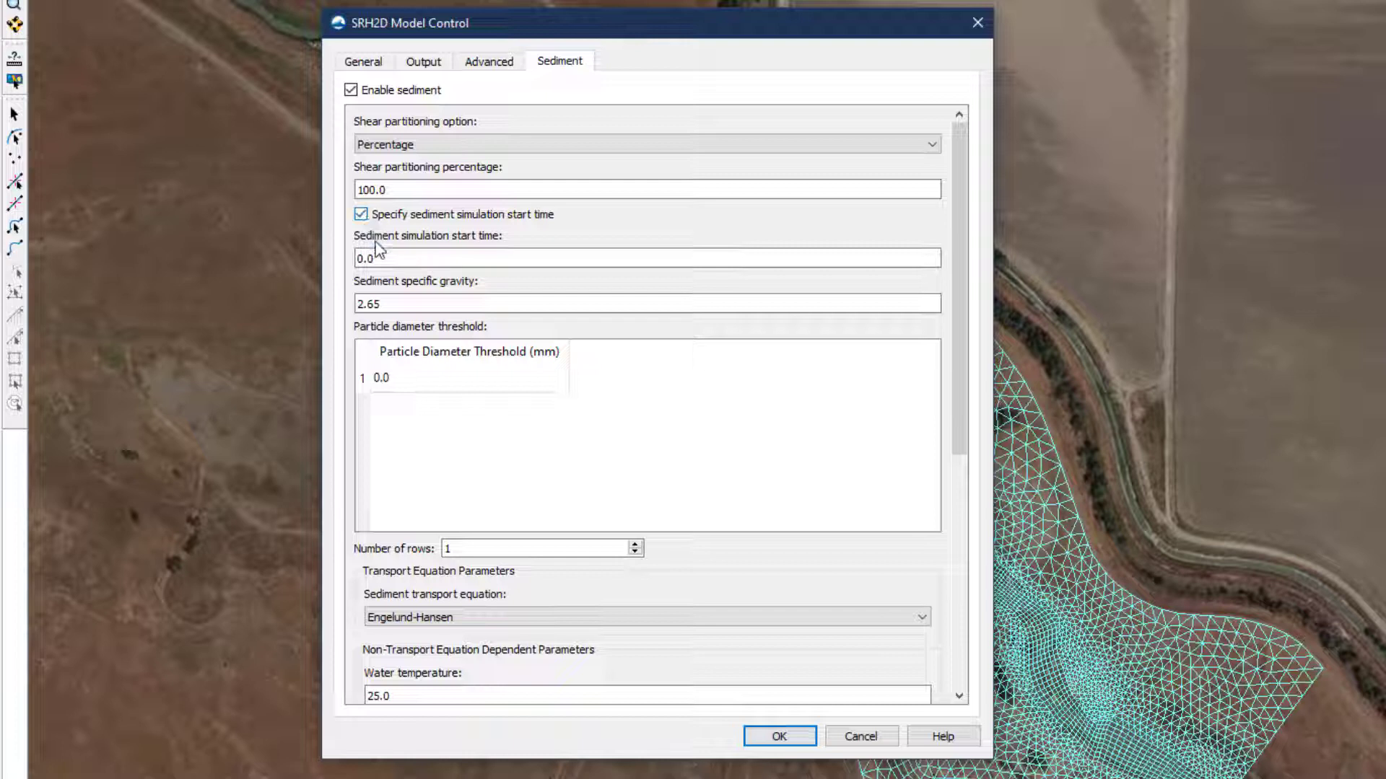
{"action": "double_click", "coordinate": [359, 258]}
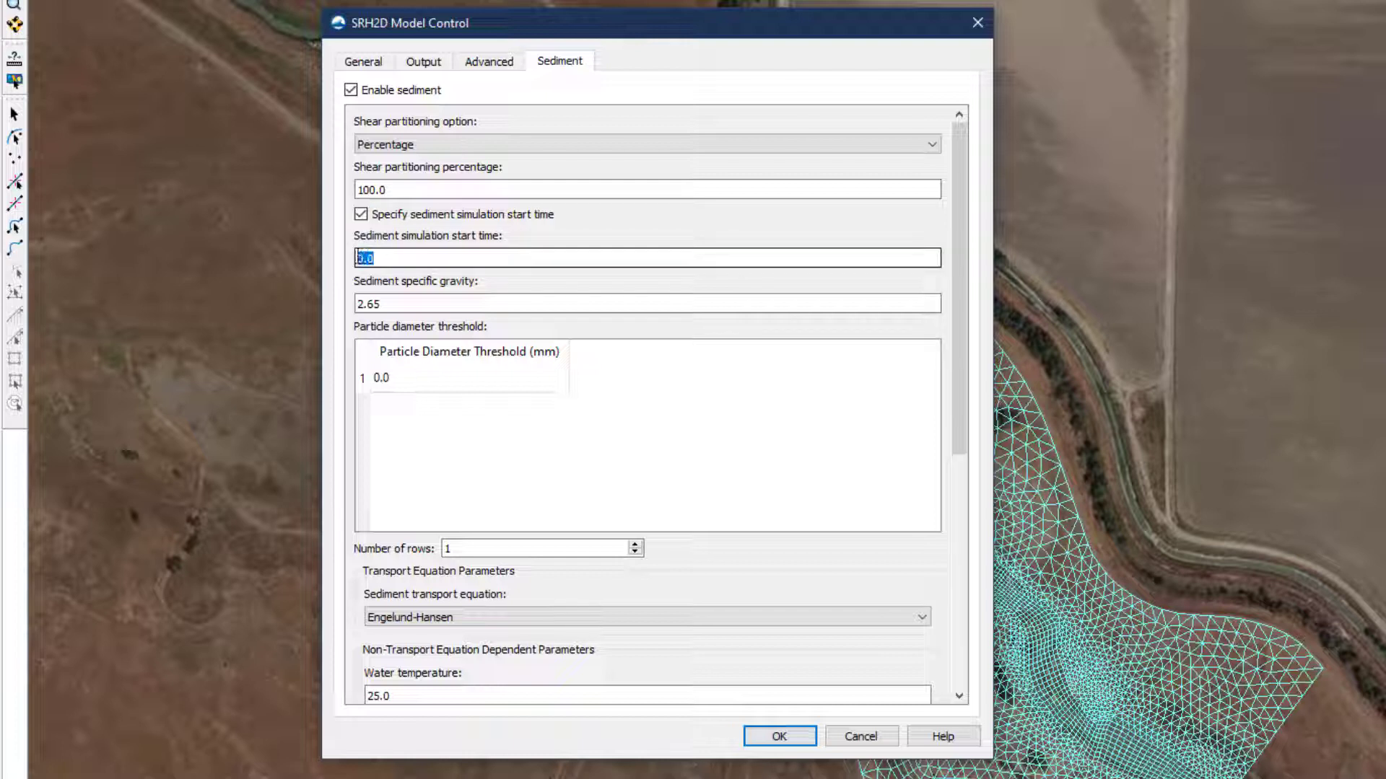
{"action": "type", "text": "5.0"}
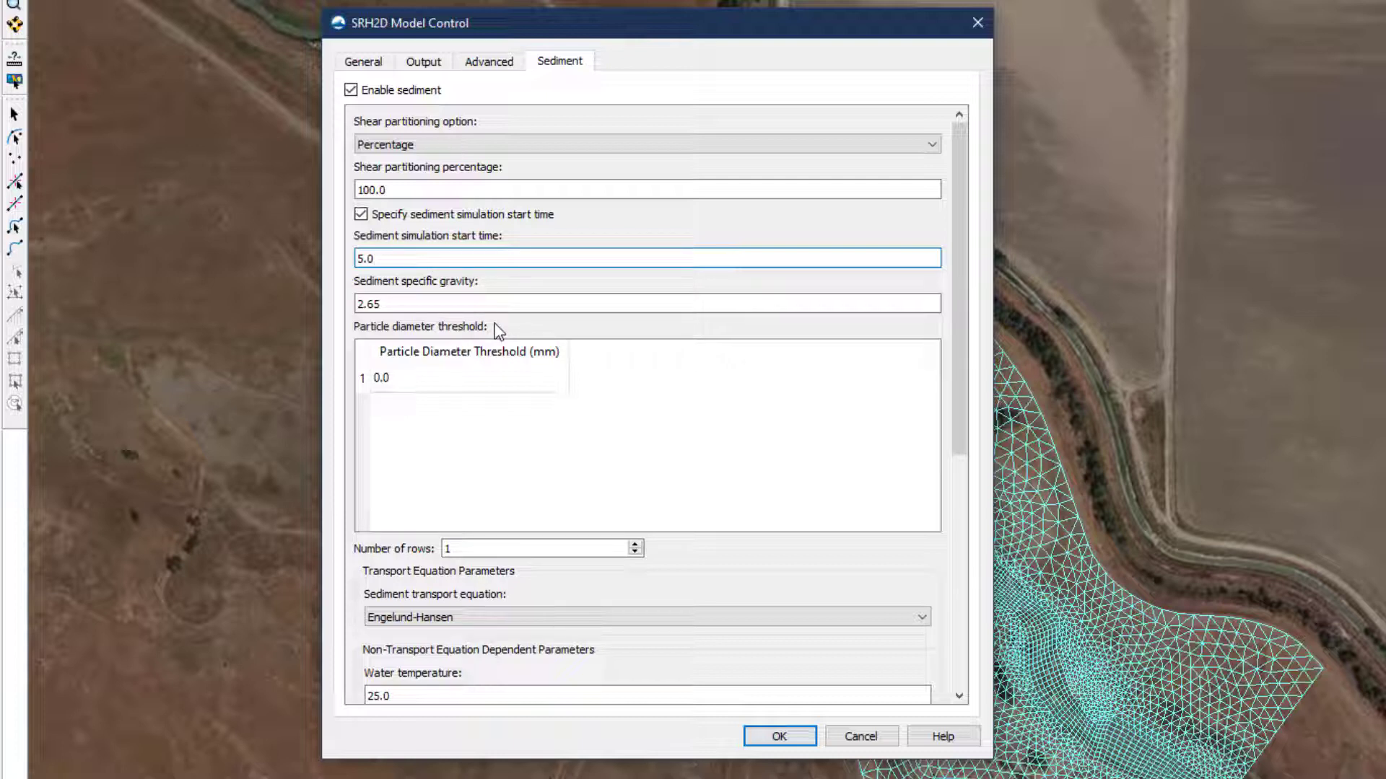
Raise the particle diameter threshold table to seven rows.
{"action": "left_click", "coordinate": [636, 546]}
{"action": "left_click", "coordinate": [635, 545]}
{"action": "left_click", "coordinate": [635, 546]}
{"action": "left_click", "coordinate": [635, 546]}
{"action": "left_click", "coordinate": [635, 546]}
{"action": "left_click", "coordinate": [635, 545]}
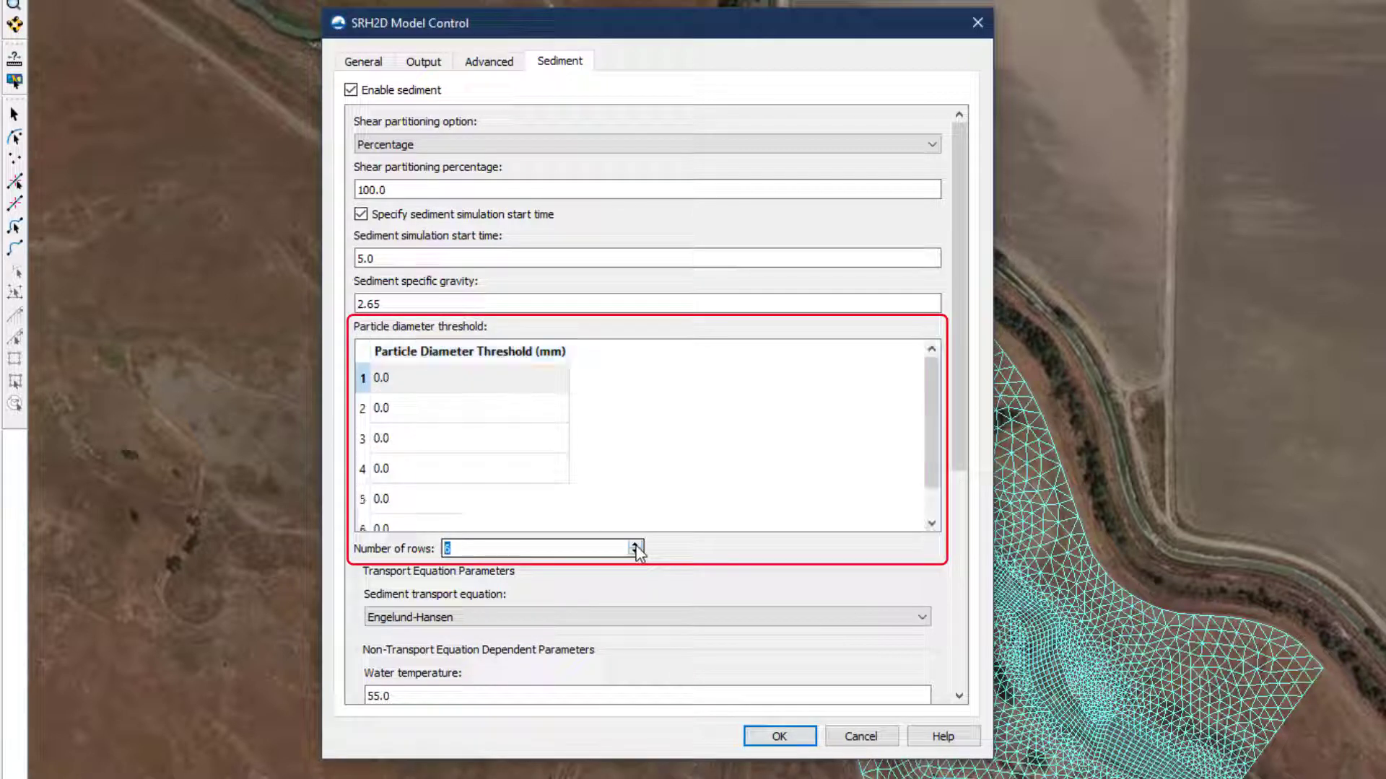
{"action": "left_click", "coordinate": [635, 546]}
{"action": "left_click", "coordinate": [435, 386]}
Enter thresholds 0.0625, 0.125, 0.25 and 0.5 mm in rows 1–4.
{"action": "left_click", "coordinate": [437, 388]}
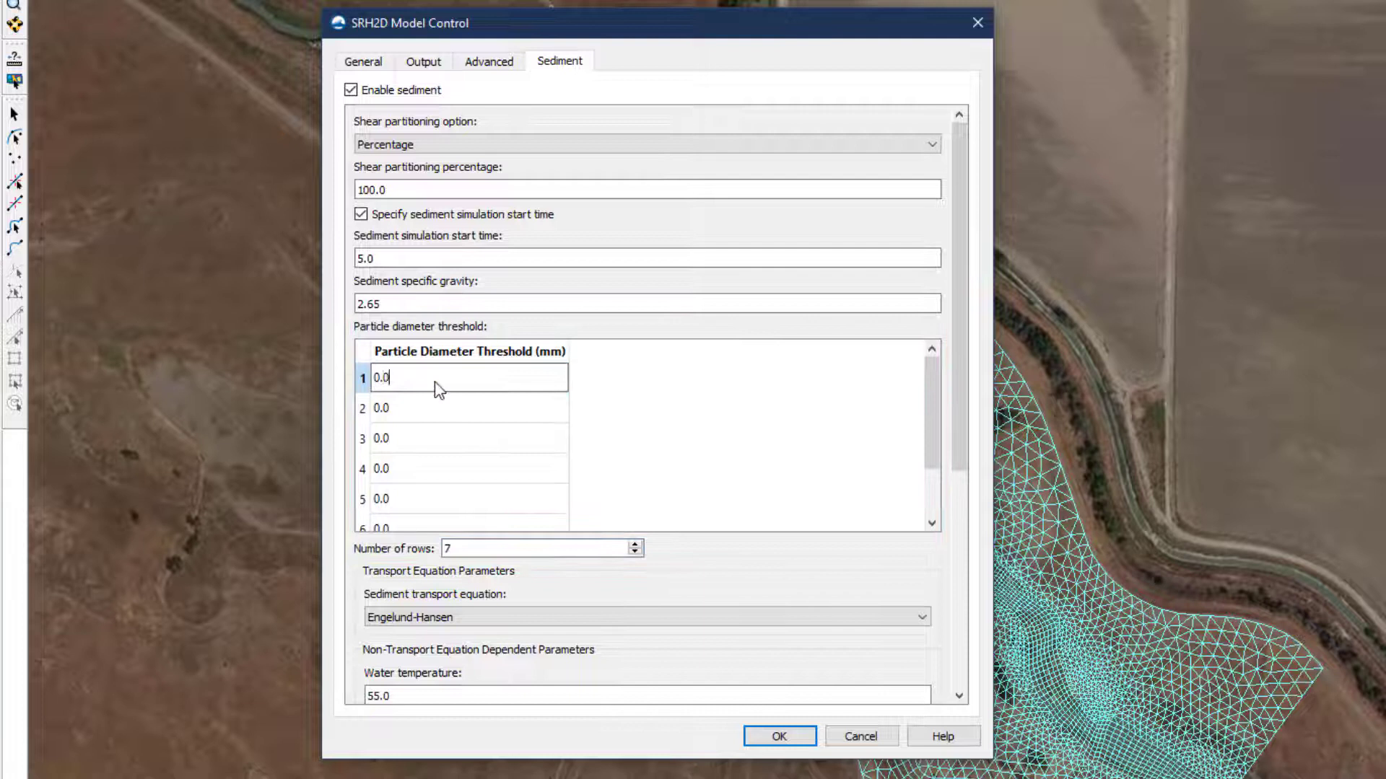
{"action": "type", "text": "625"}
{"action": "key", "text": "Return"}
{"action": "key", "text": "Down"}
{"action": "type", "text": "0.125"}
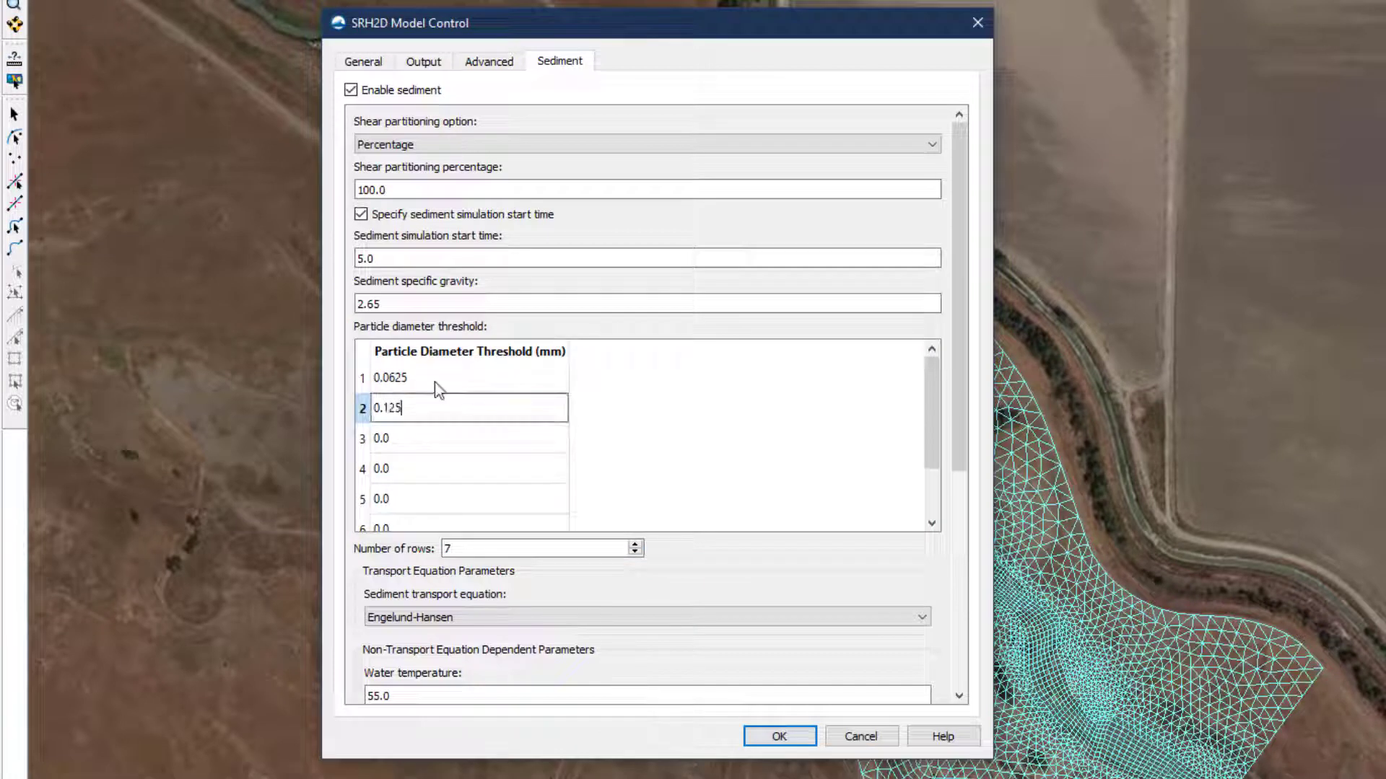
{"action": "key", "text": "Return"}
{"action": "key", "text": "Down"}
{"action": "type", "text": "0.25"}
{"action": "key", "text": "Return"}
{"action": "key", "text": "Down"}
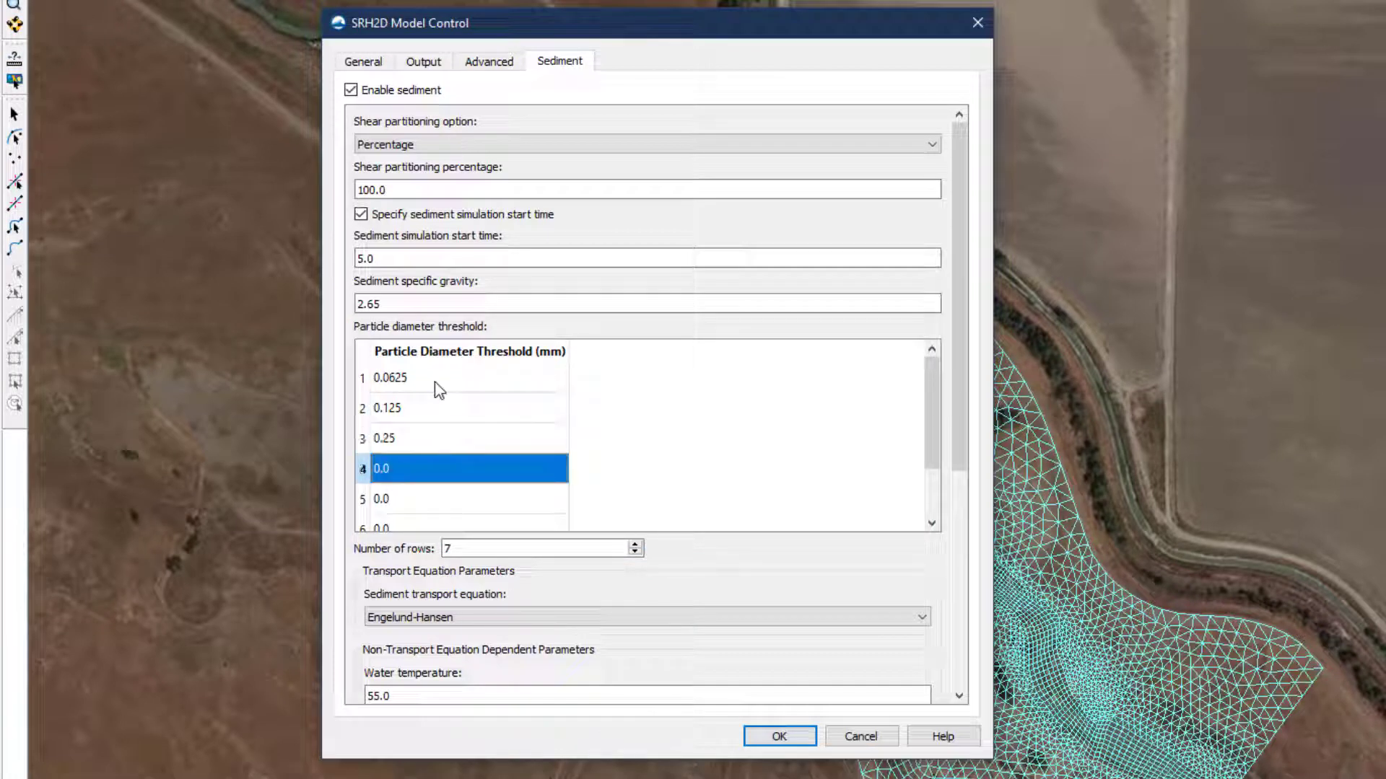
{"action": "type", "text": "0.5"}
{"action": "key", "text": "Return"}
Enter thresholds 1.0, 2.0 and 4 mm in rows 5–7.
{"action": "key", "text": "Down"}
{"action": "type", "text": "1.0"}
{"action": "key", "text": "Return"}
{"action": "key", "text": "Down"}
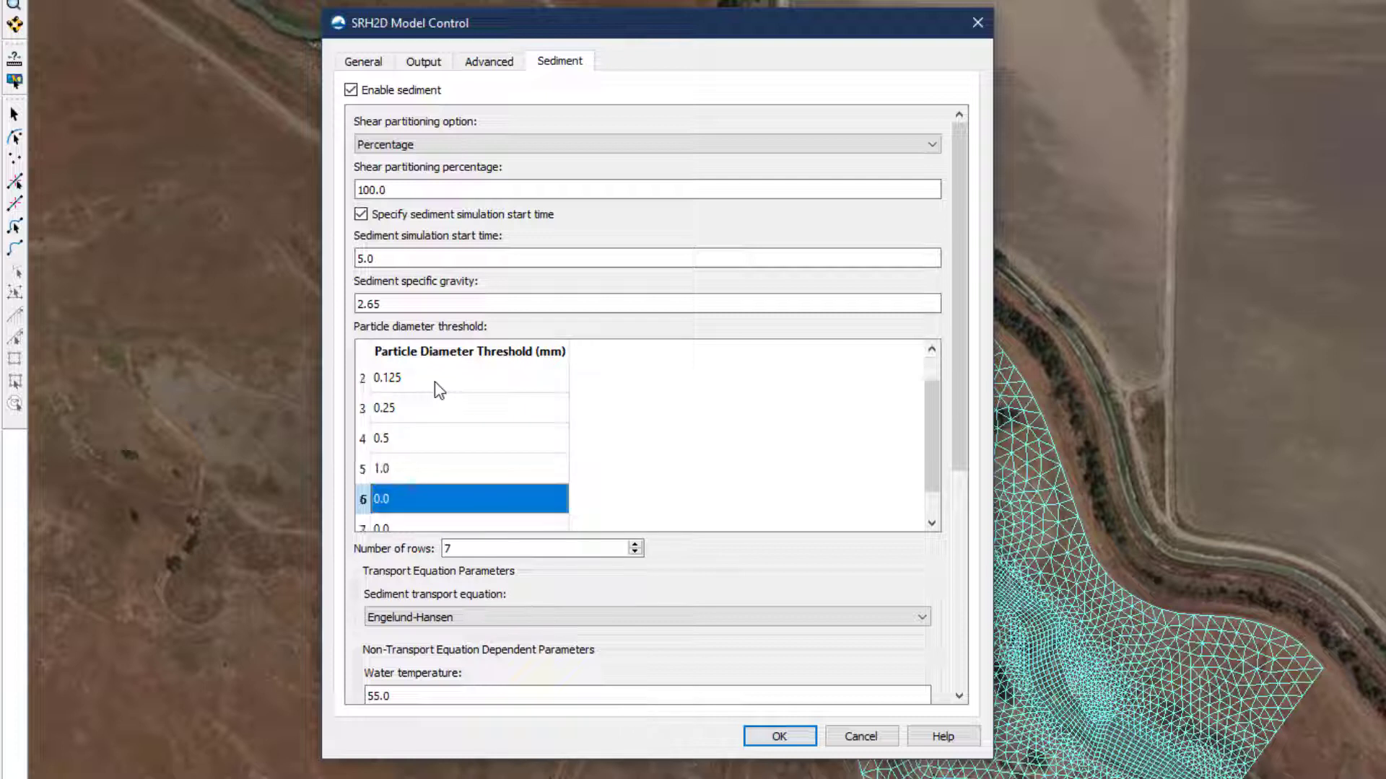
{"action": "type", "text": "2.0"}
{"action": "key", "text": "Return"}
{"action": "key", "text": "Down"}
{"action": "type", "text": "4"}
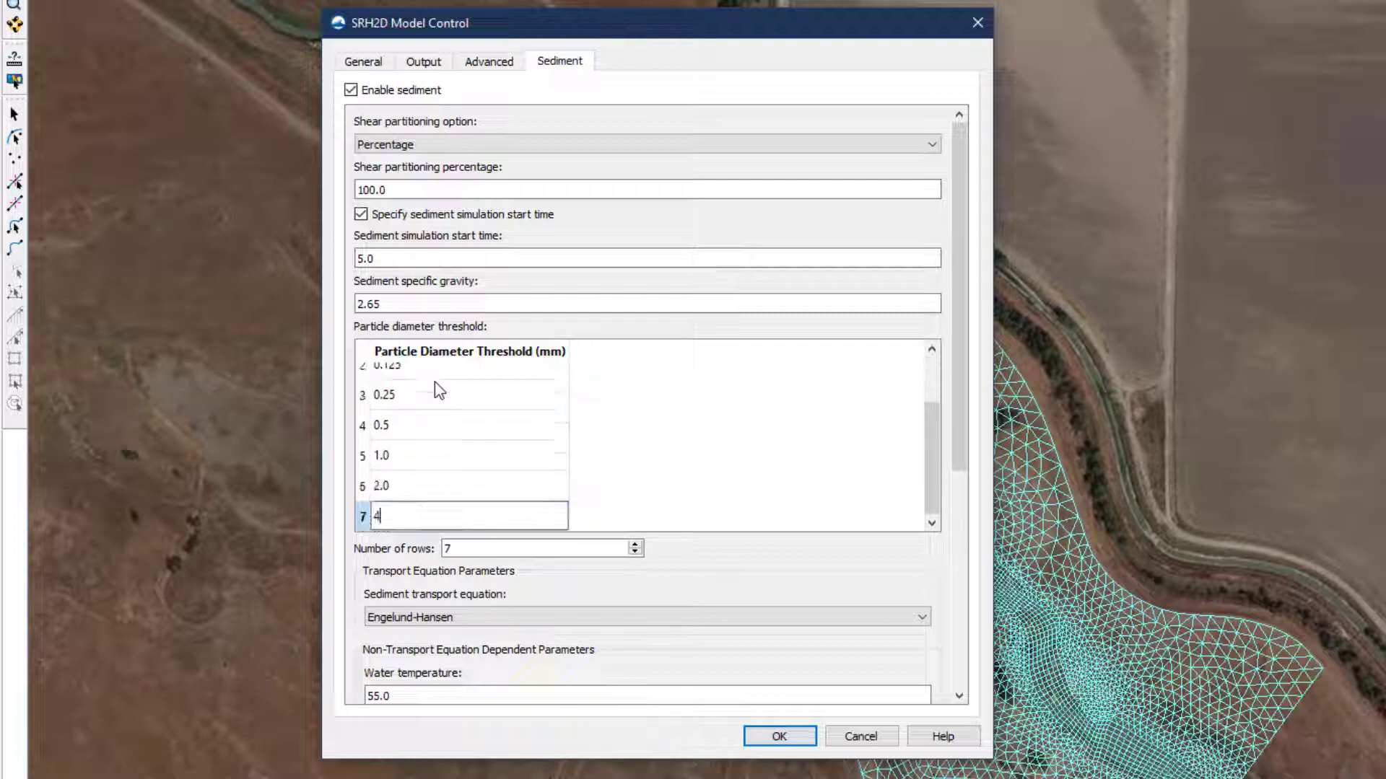
{"action": "key", "text": "Return"}
{"action": "left_click_drag", "start_coordinate": [929, 464], "coordinate": [929, 381]}
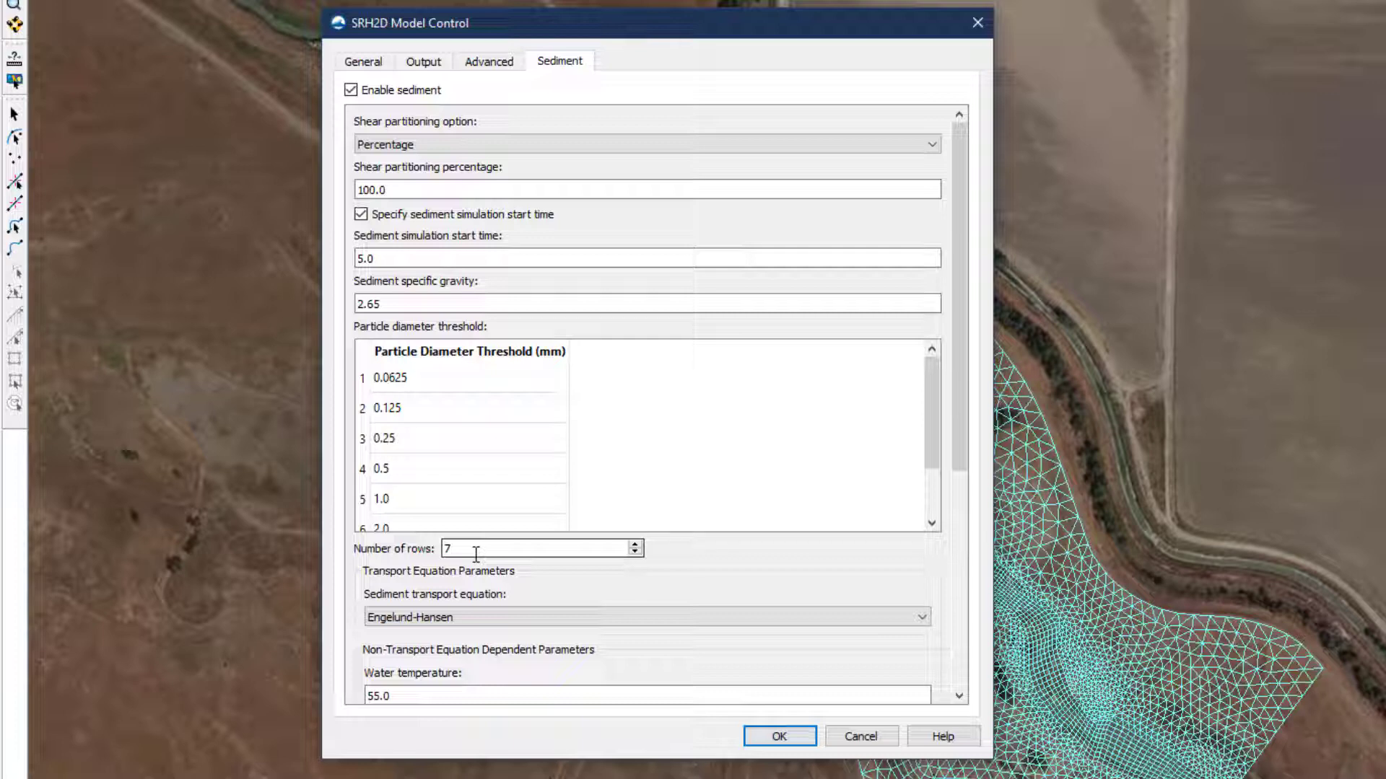
Choose Meyer-Peter-Muller as the sediment transport equation, leaving its hiding factor at 0.0.
{"action": "left_click_drag", "start_coordinate": [959, 453], "coordinate": [969, 716]}
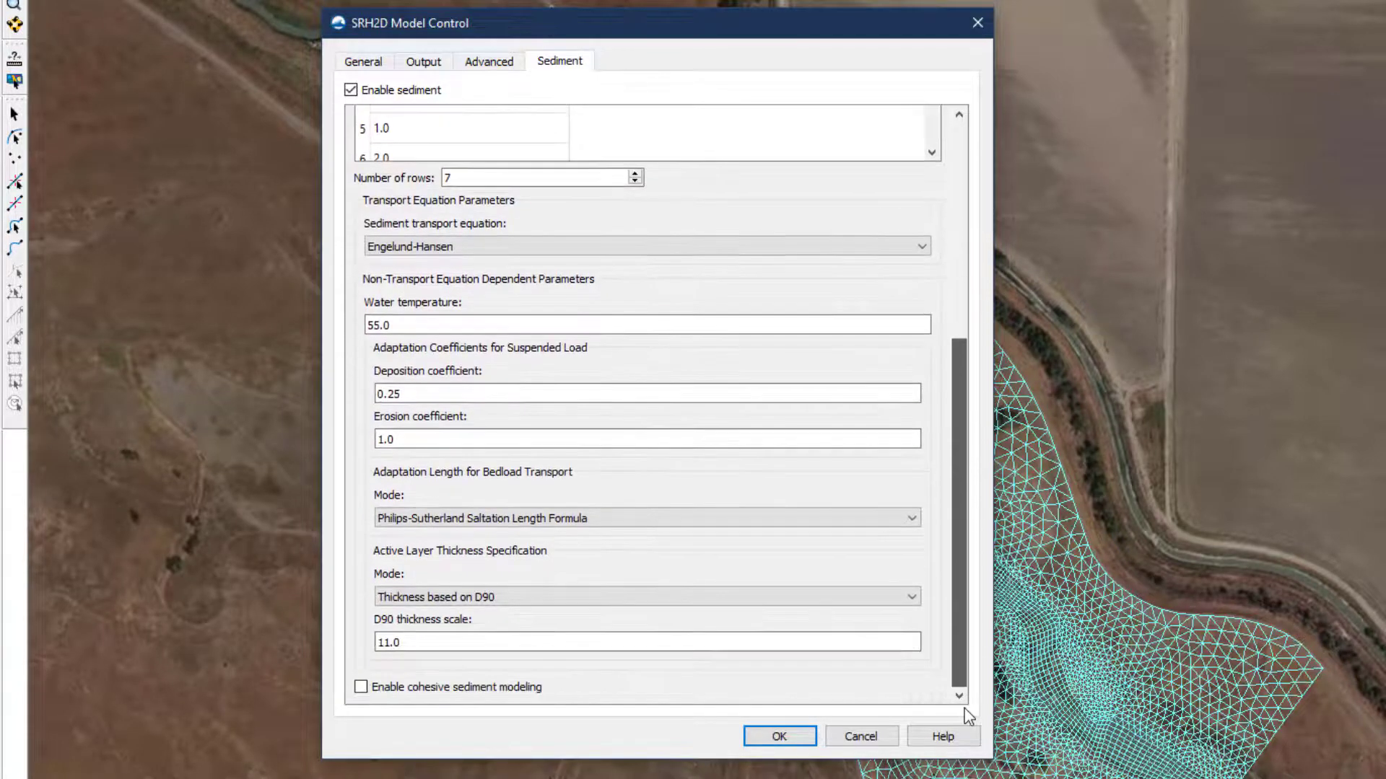
{"action": "left_click", "coordinate": [923, 246]}
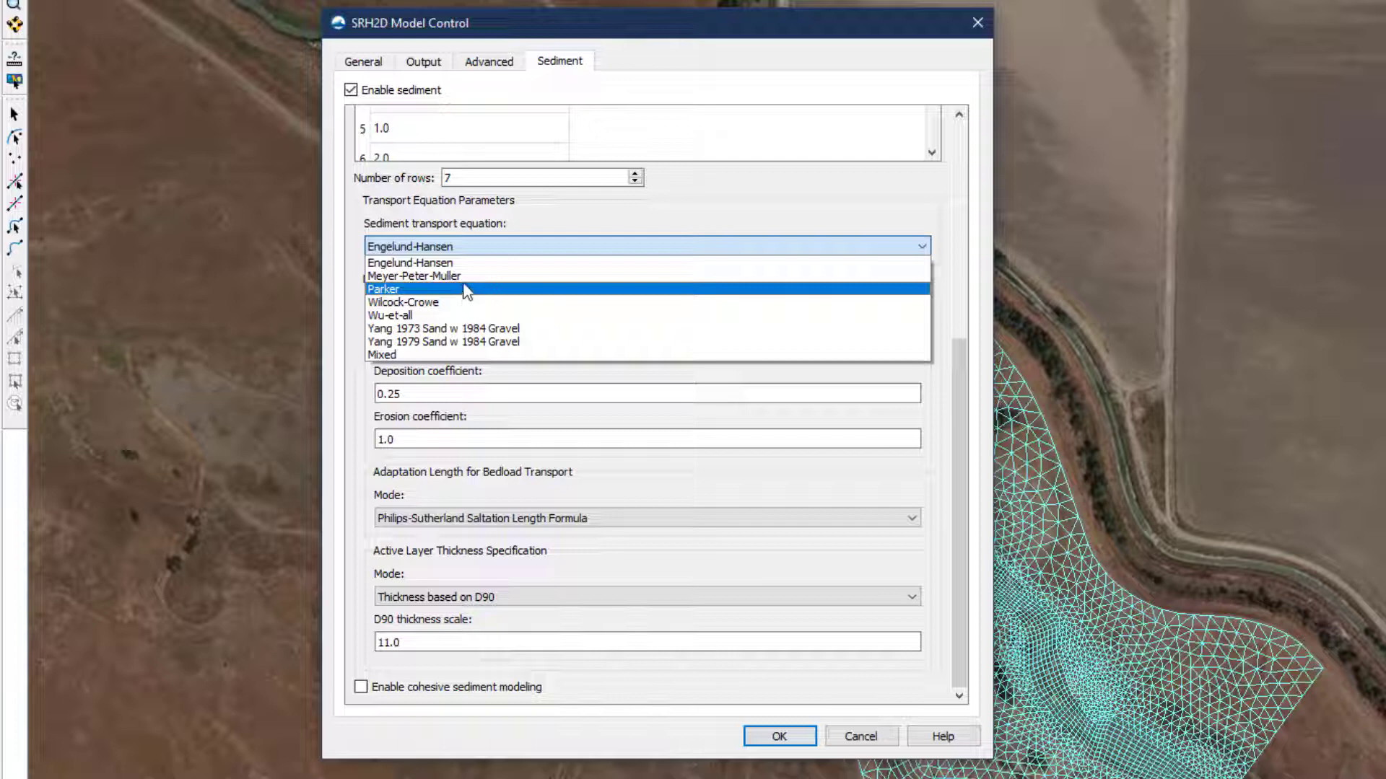
{"action": "left_click", "coordinate": [468, 277]}
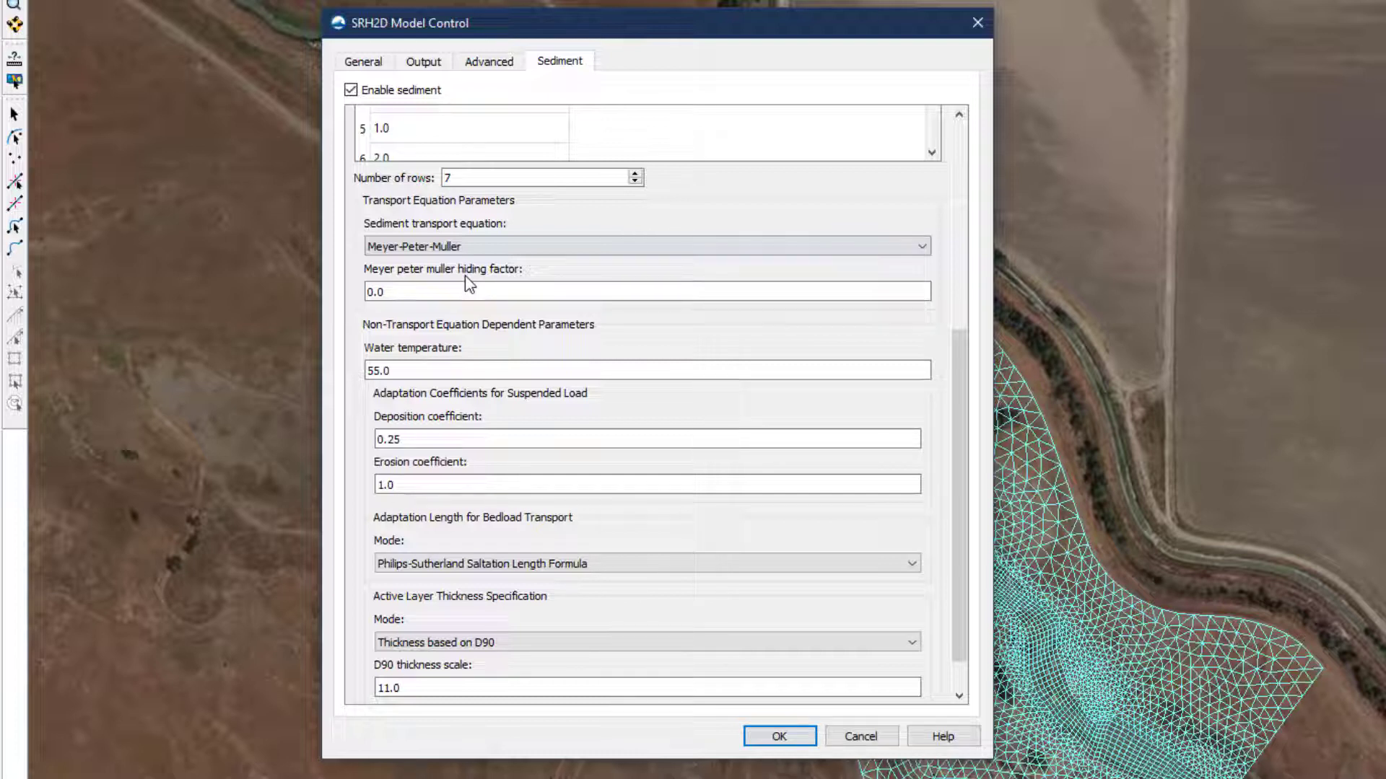
Switch the transport equation to Parker, with reference Shields parameter 0.04 and hiding coefficient 0.65.
{"action": "left_click", "coordinate": [924, 249]}
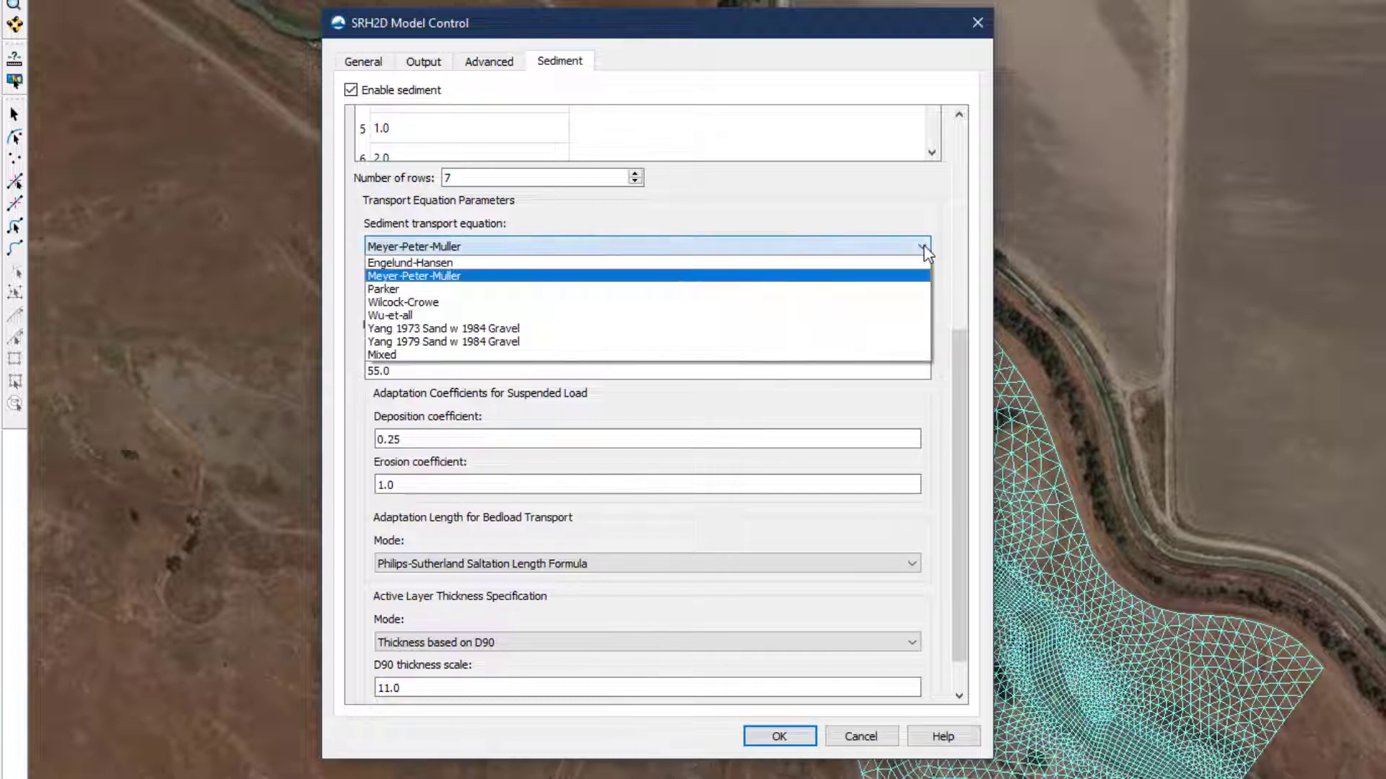
{"action": "left_click", "coordinate": [463, 289]}
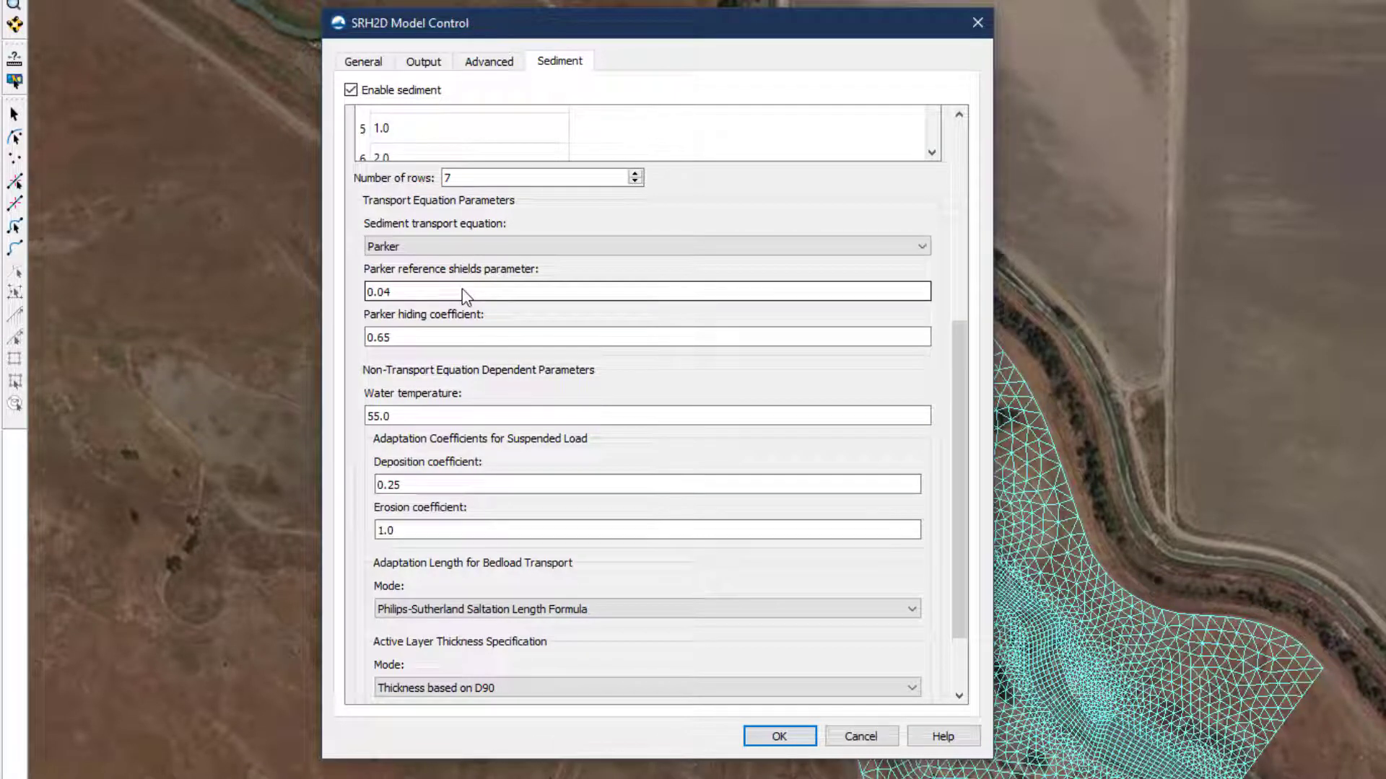
{"action": "left_click", "coordinate": [923, 248]}
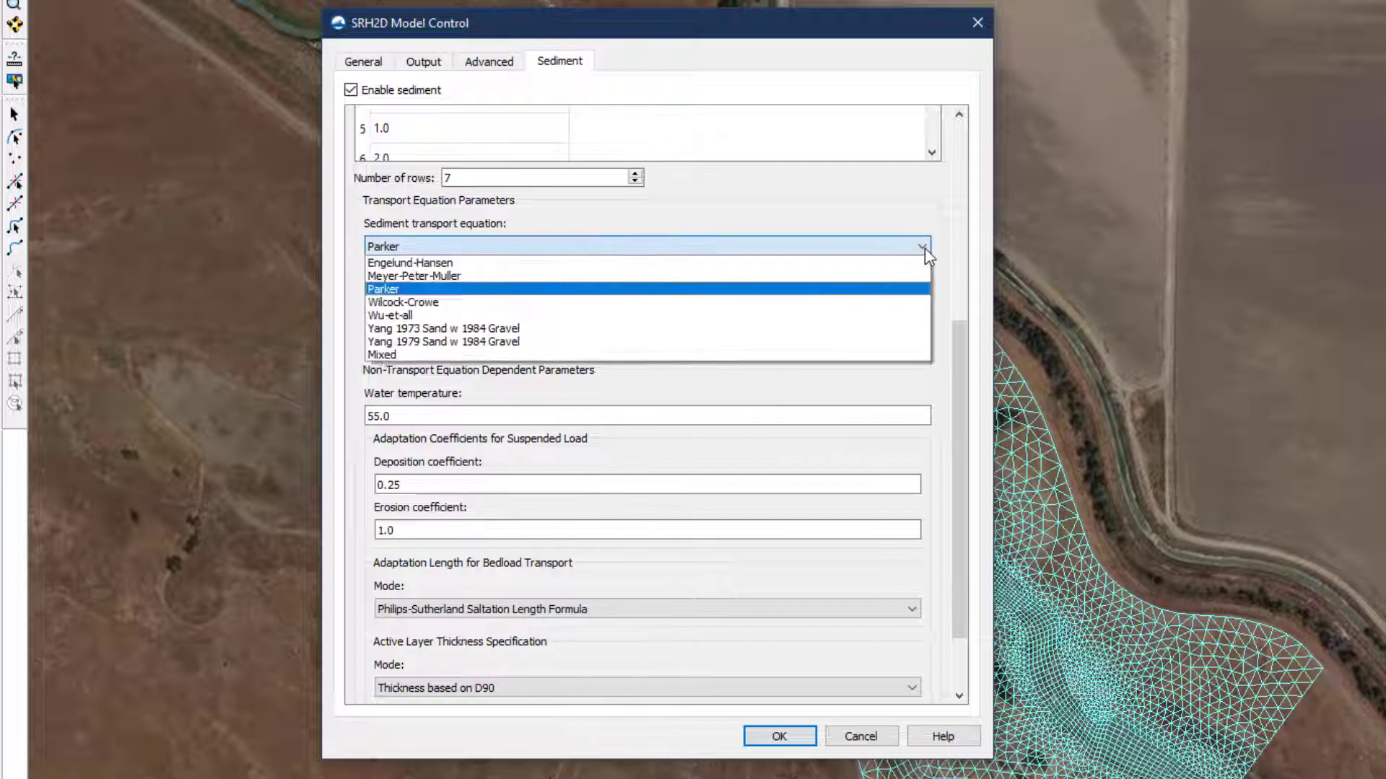
Select Wilcock-Crowe, with T1 0.021, T2 0.036 and sand diameter 1.0.
{"action": "left_click", "coordinate": [470, 302]}
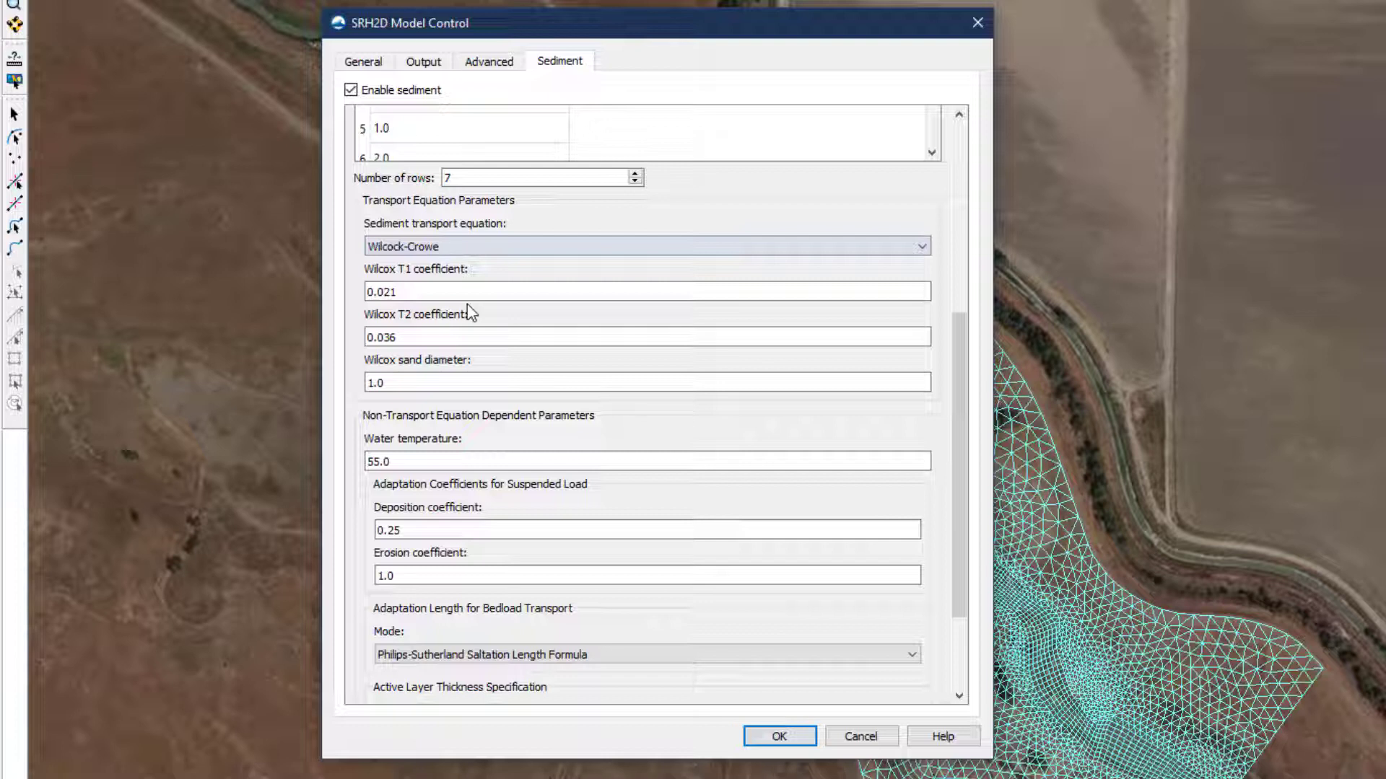
Try Wu-et-all, then settle on the Mixed transport equation.
{"action": "left_click", "coordinate": [921, 249]}
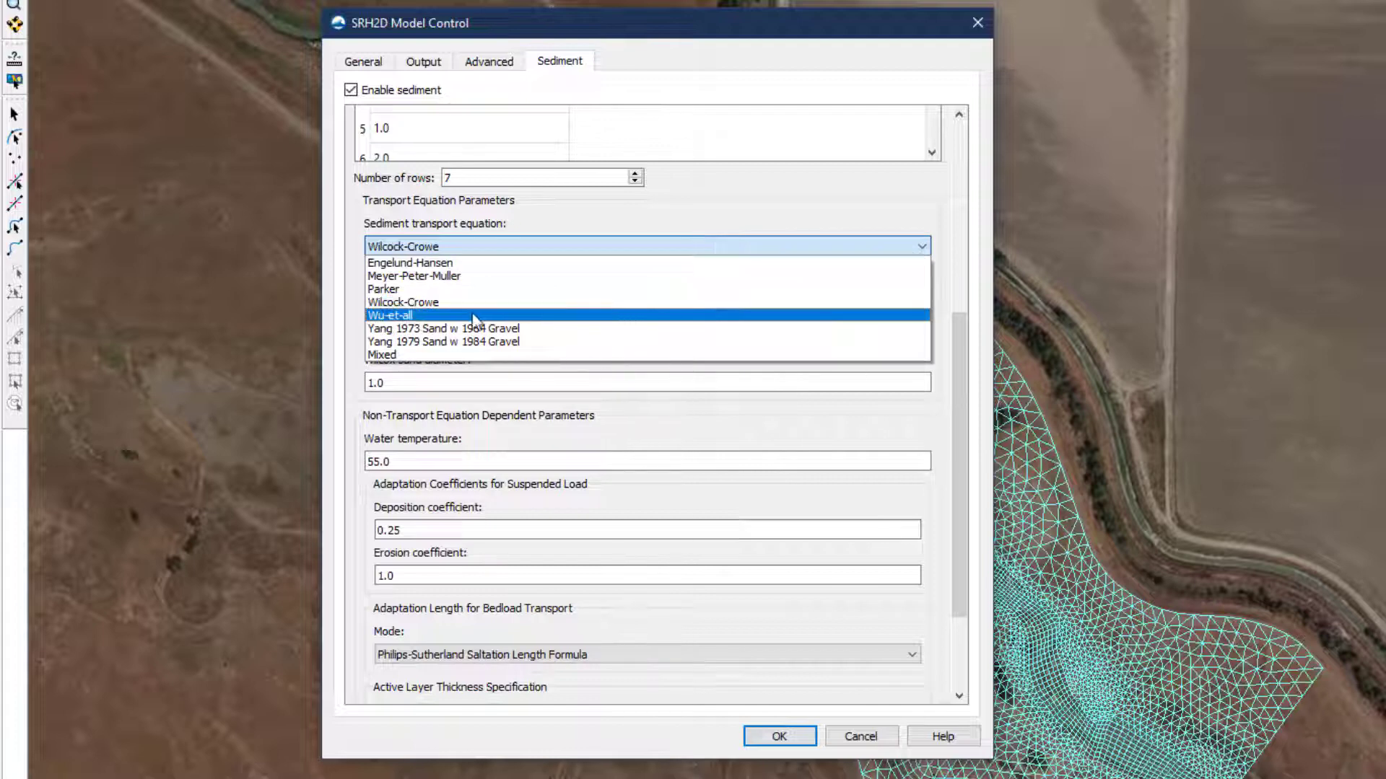
{"action": "left_click", "coordinate": [462, 316]}
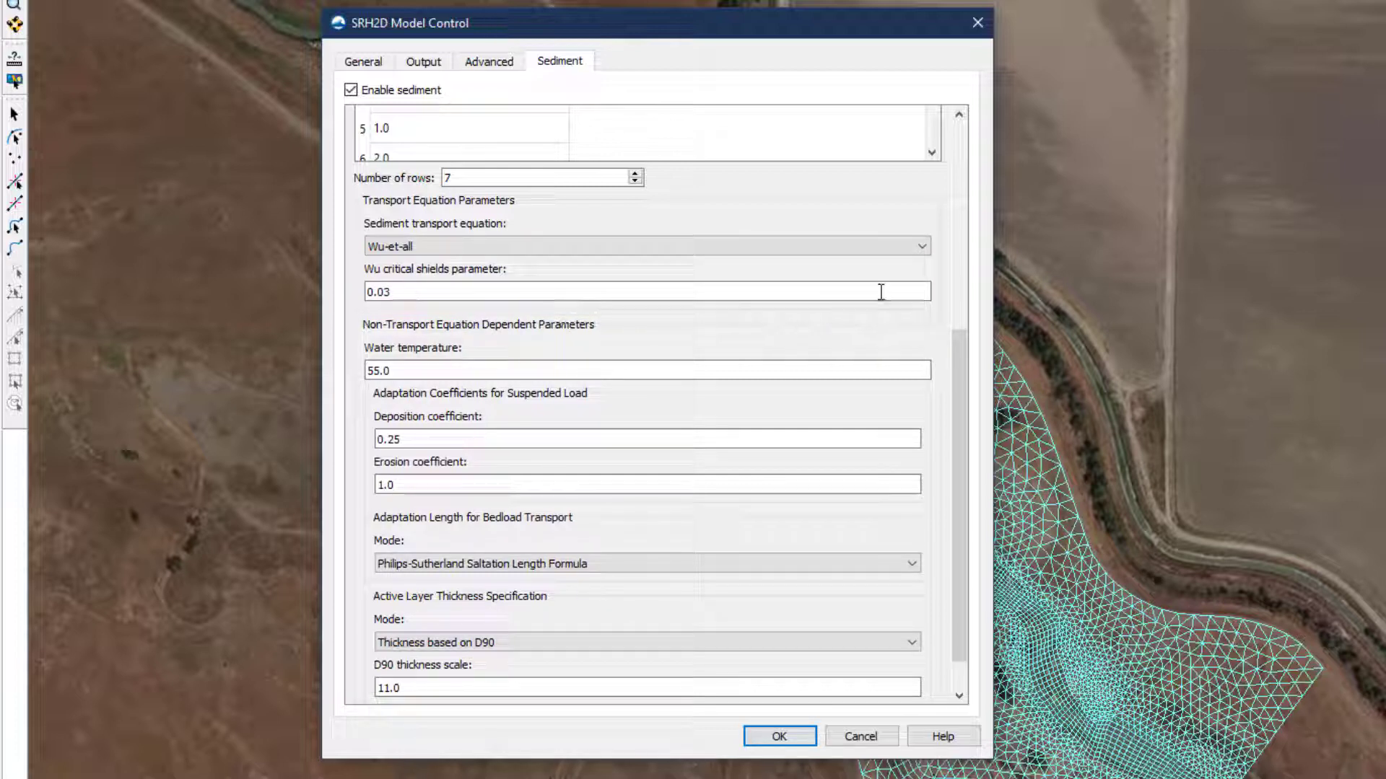
{"action": "left_click", "coordinate": [922, 249]}
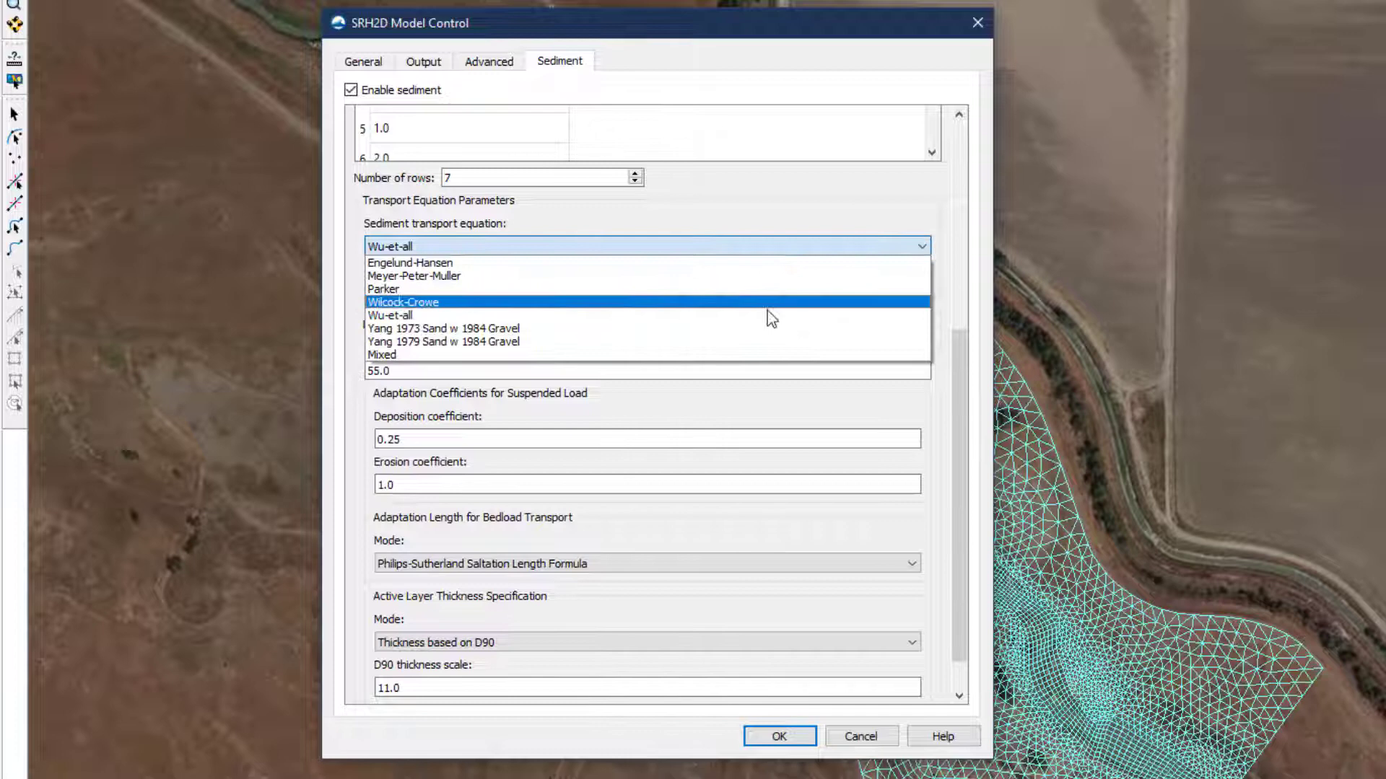
{"action": "left_click", "coordinate": [632, 354]}
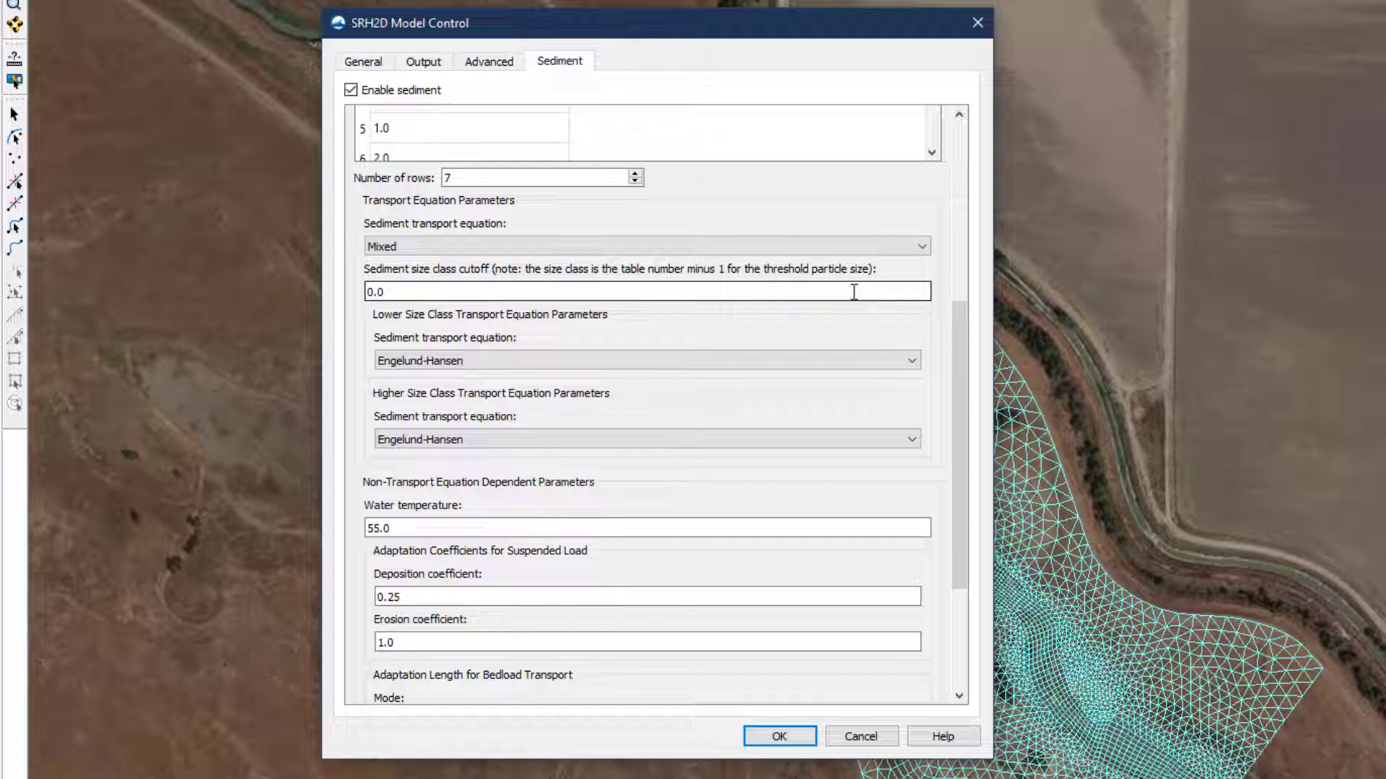
{"action": "left_click", "coordinate": [923, 246]}
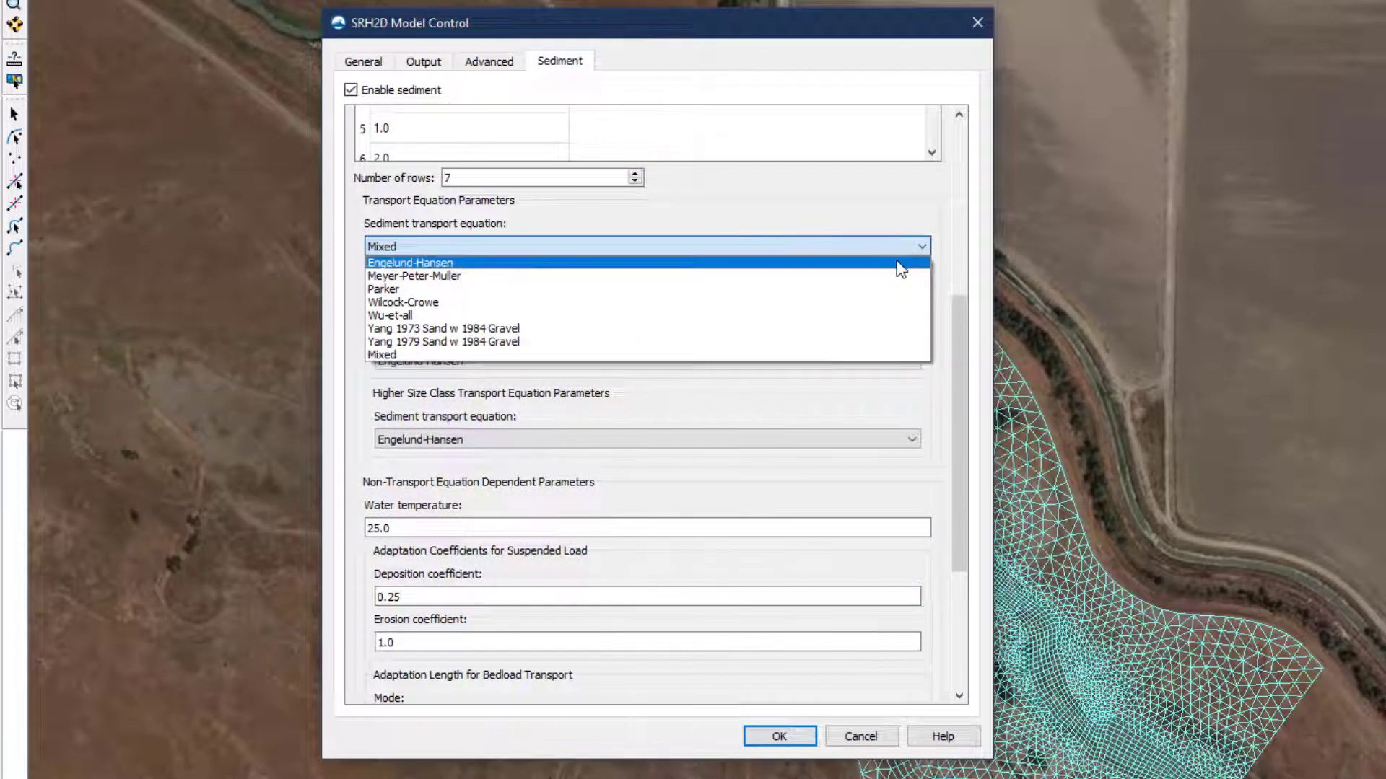
Switch the transport equation back to Engelund-Hansen, keeping adaptation length at Constant Length 1e-06.
{"action": "left_click", "coordinate": [897, 263]}
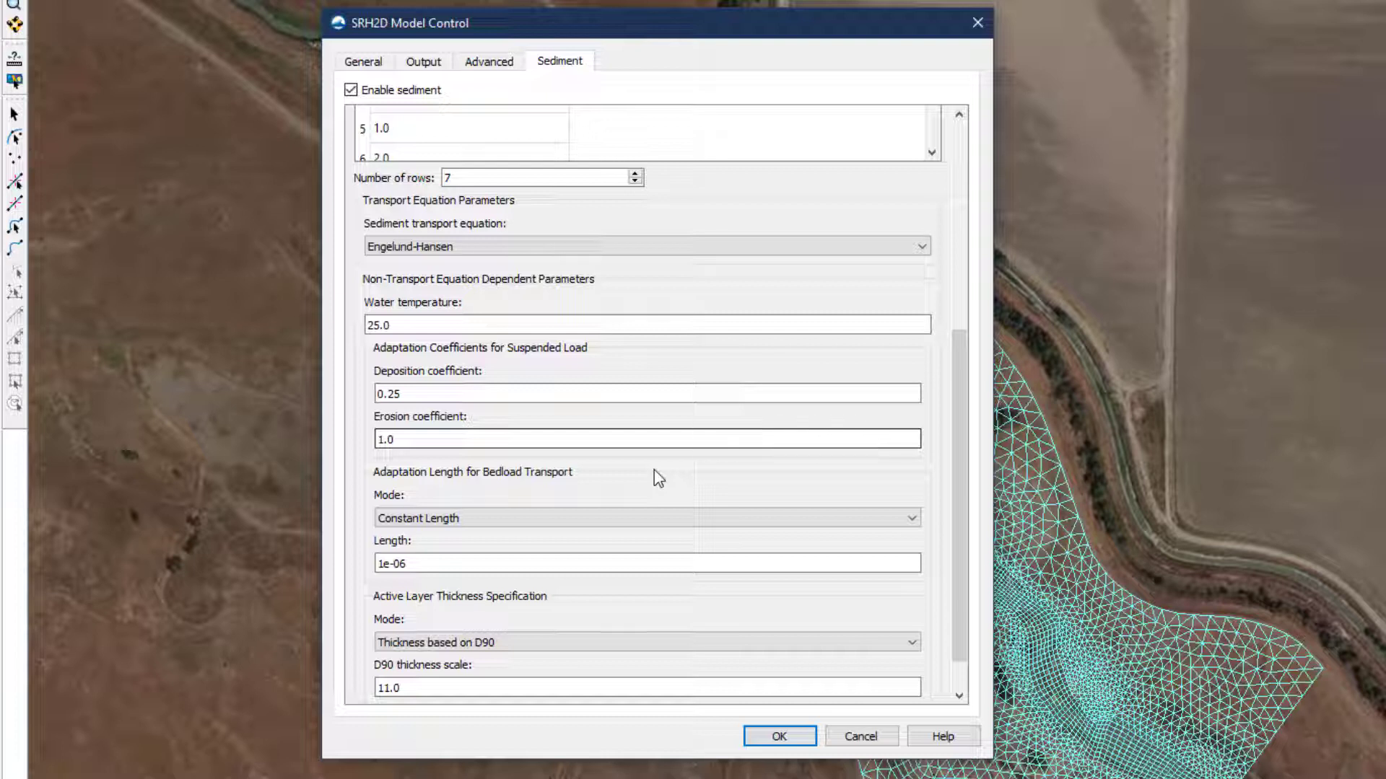
Change the bedload adaptation length mode from Constant Length to Philips-Sutherland Saltation Length Formula.
{"action": "left_click", "coordinate": [912, 520]}
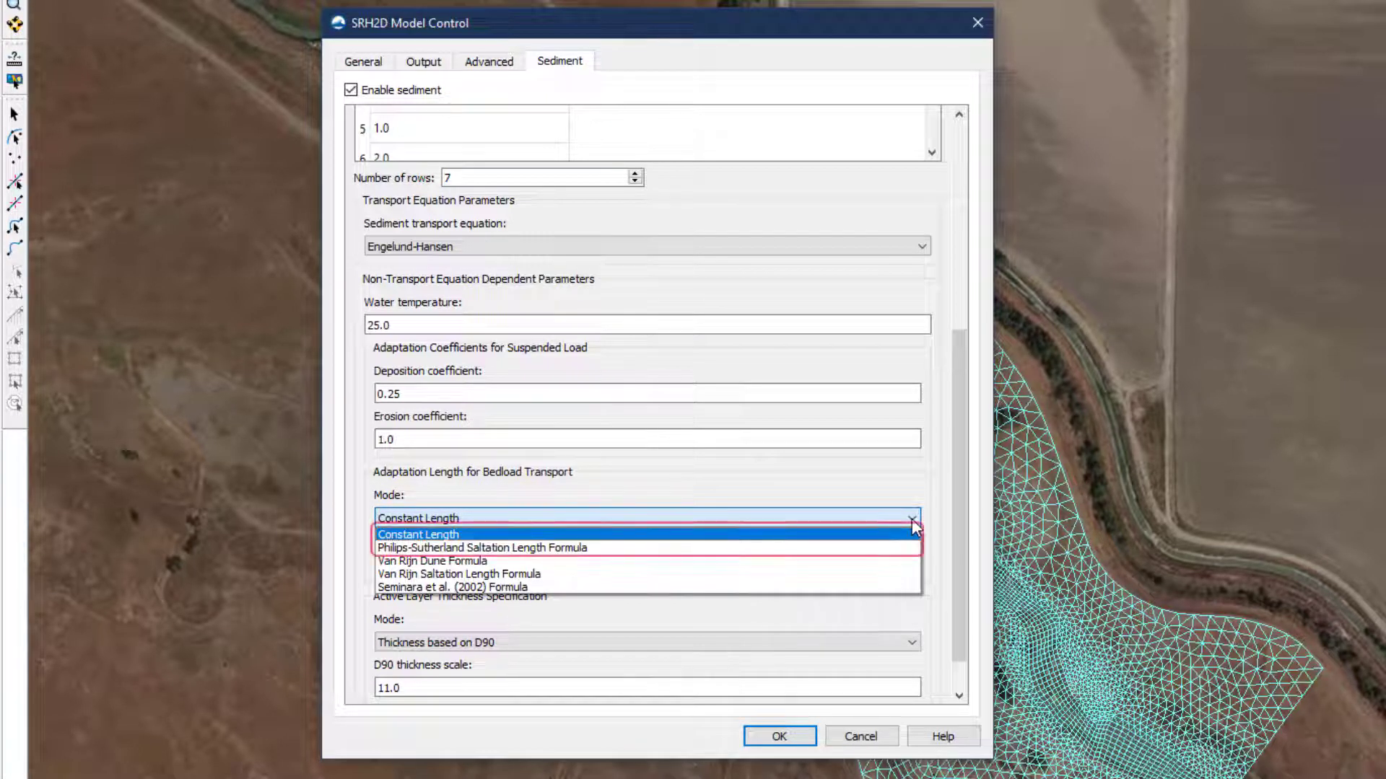
{"action": "left_click", "coordinate": [912, 525]}
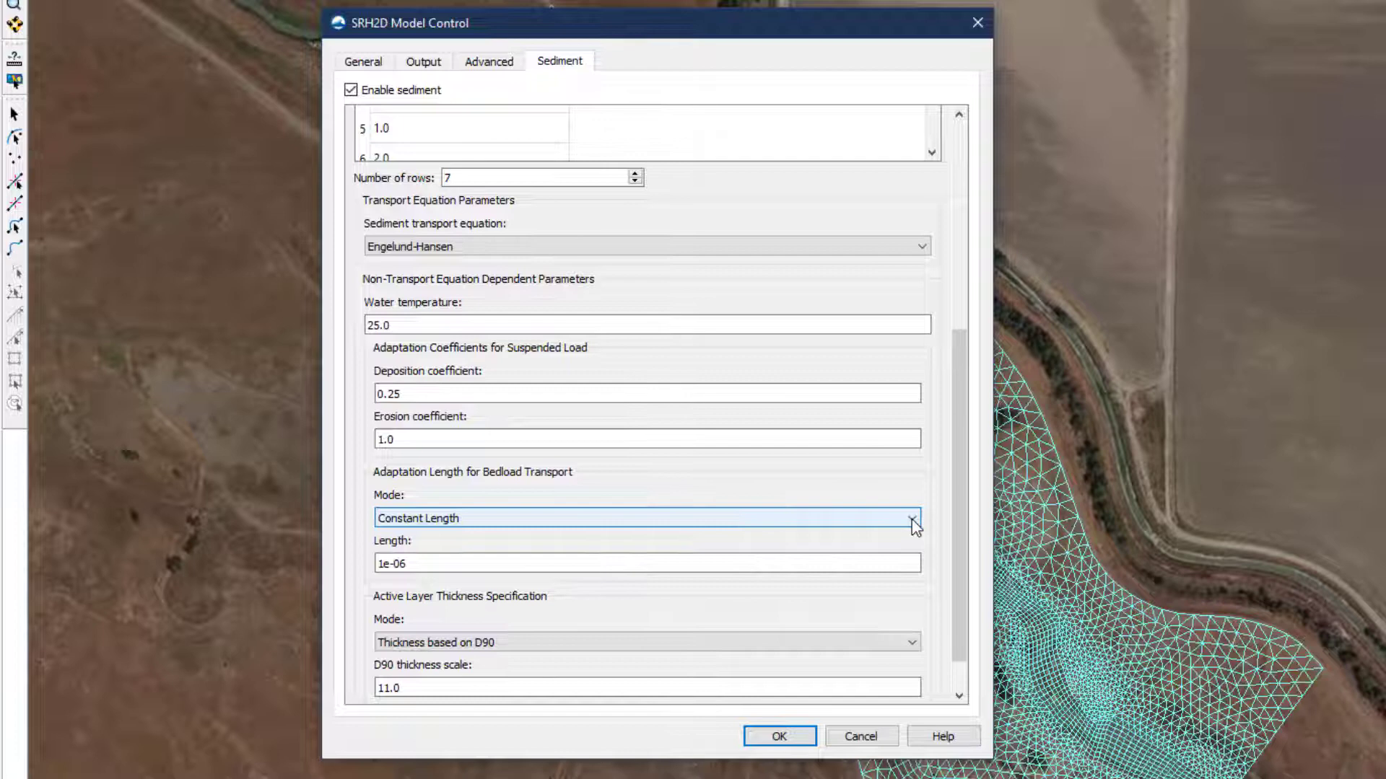
{"action": "left_click", "coordinate": [912, 519]}
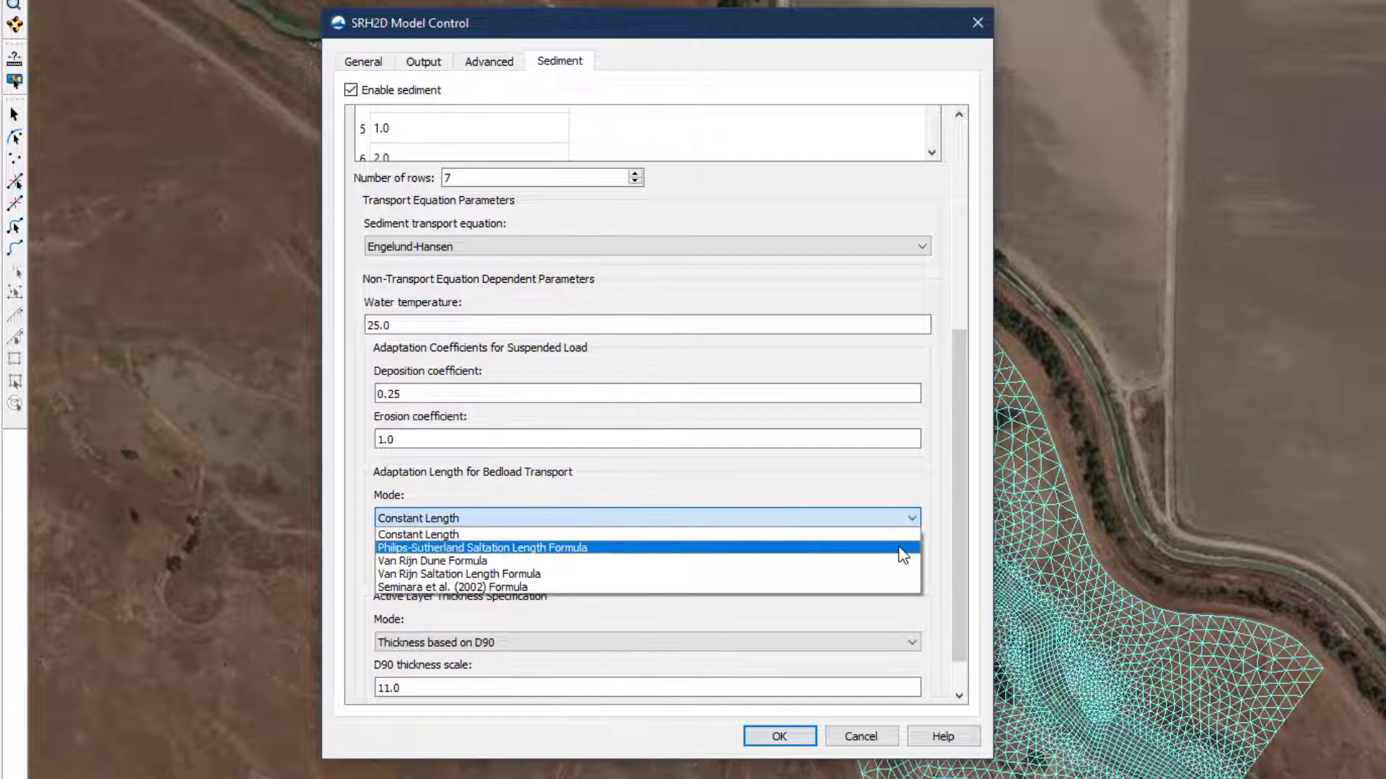
{"action": "left_click", "coordinate": [902, 549]}
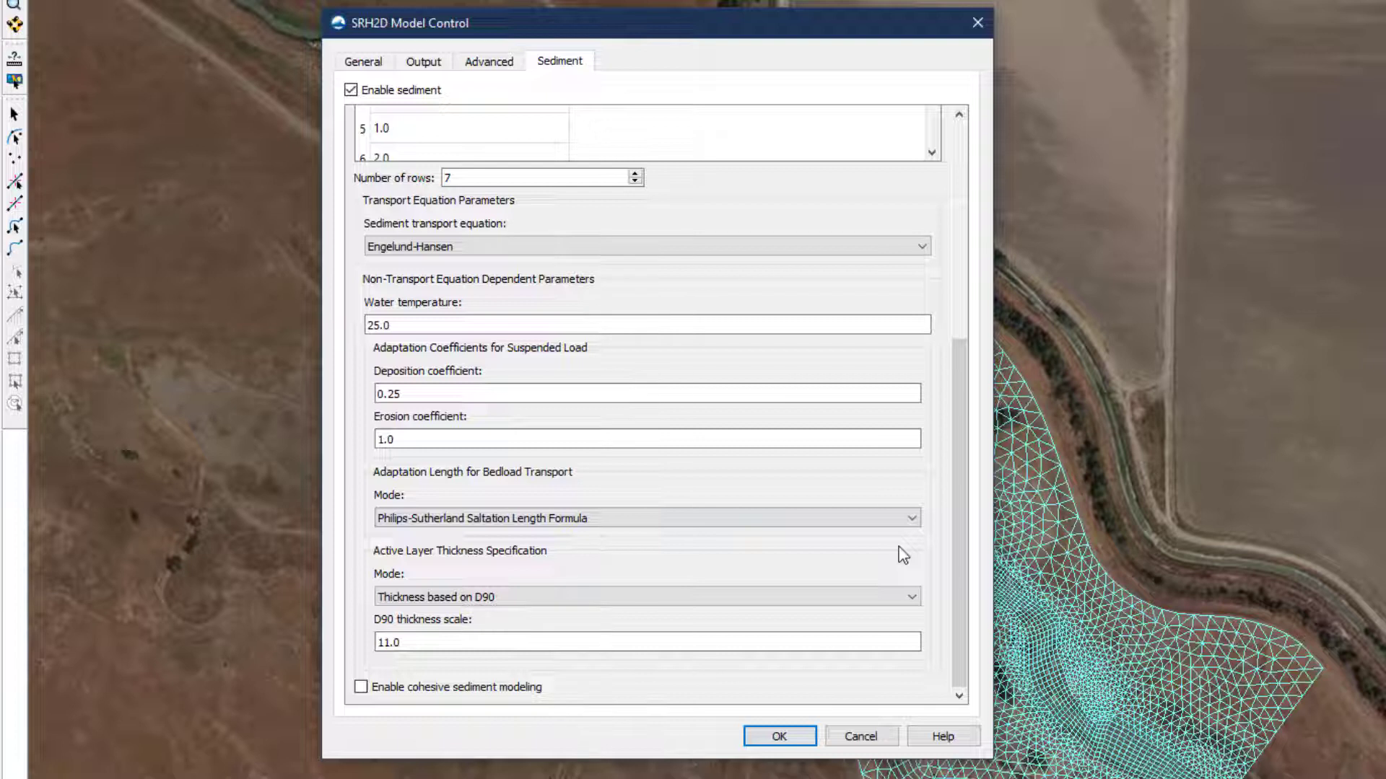
{"action": "left_click", "coordinate": [913, 520]}
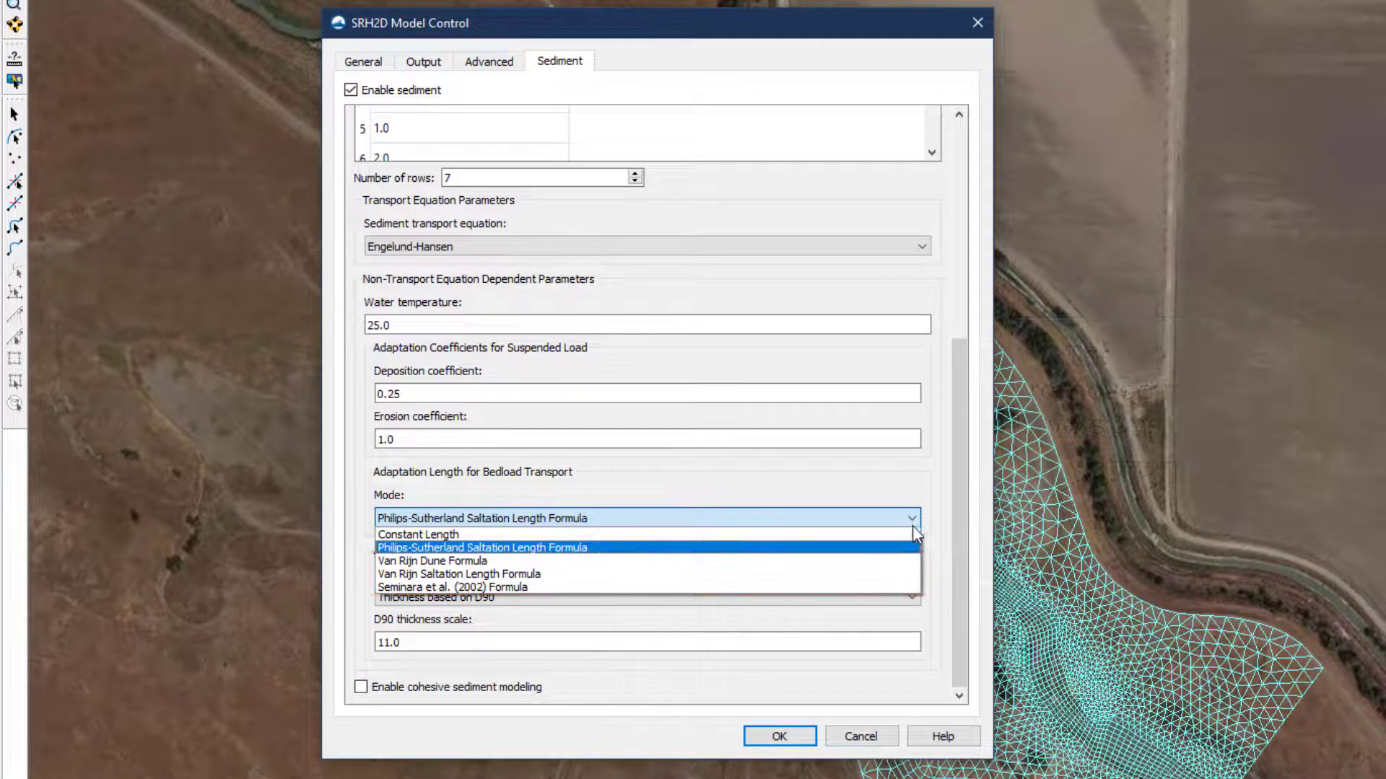
{"action": "left_click", "coordinate": [912, 526]}
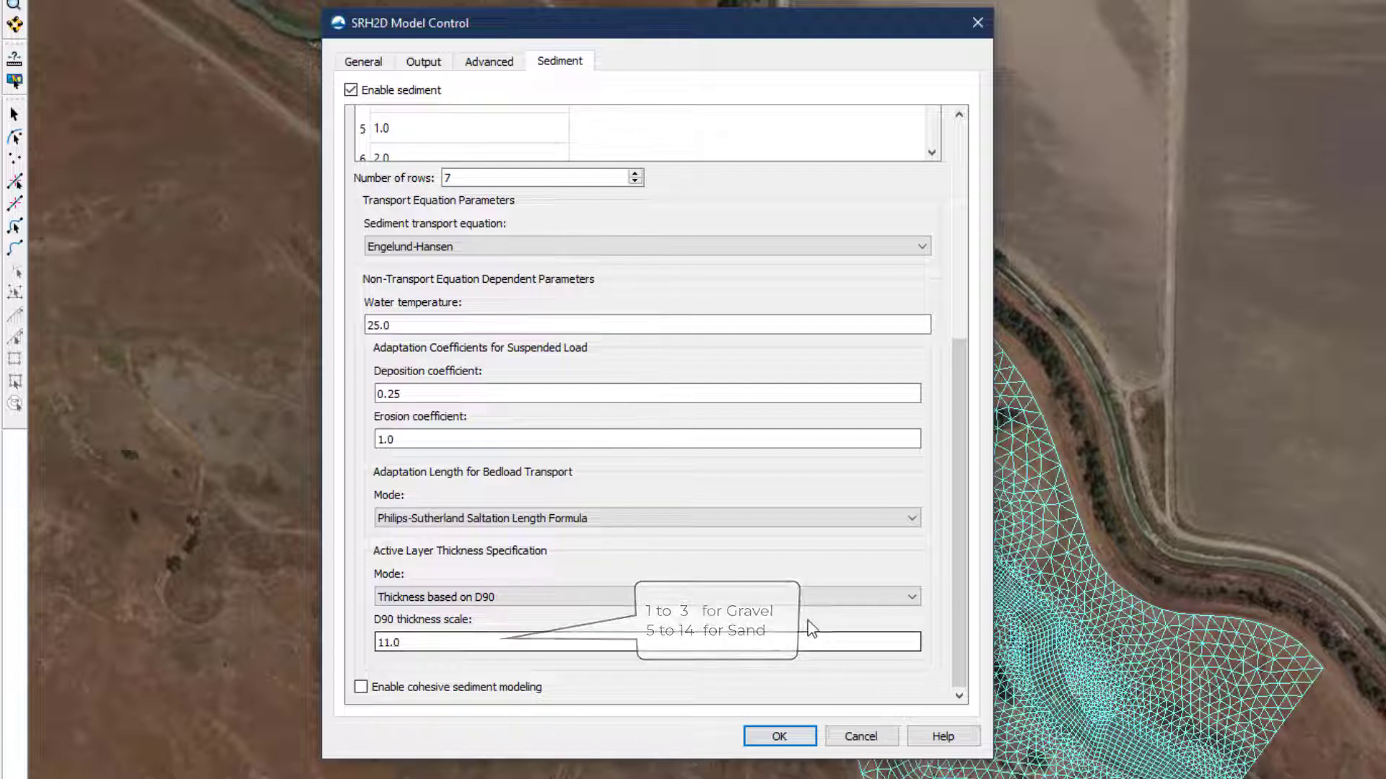
Change the active layer thickness mode to Constant Thickness, keeping 1.0 mm.
{"action": "left_click", "coordinate": [911, 597]}
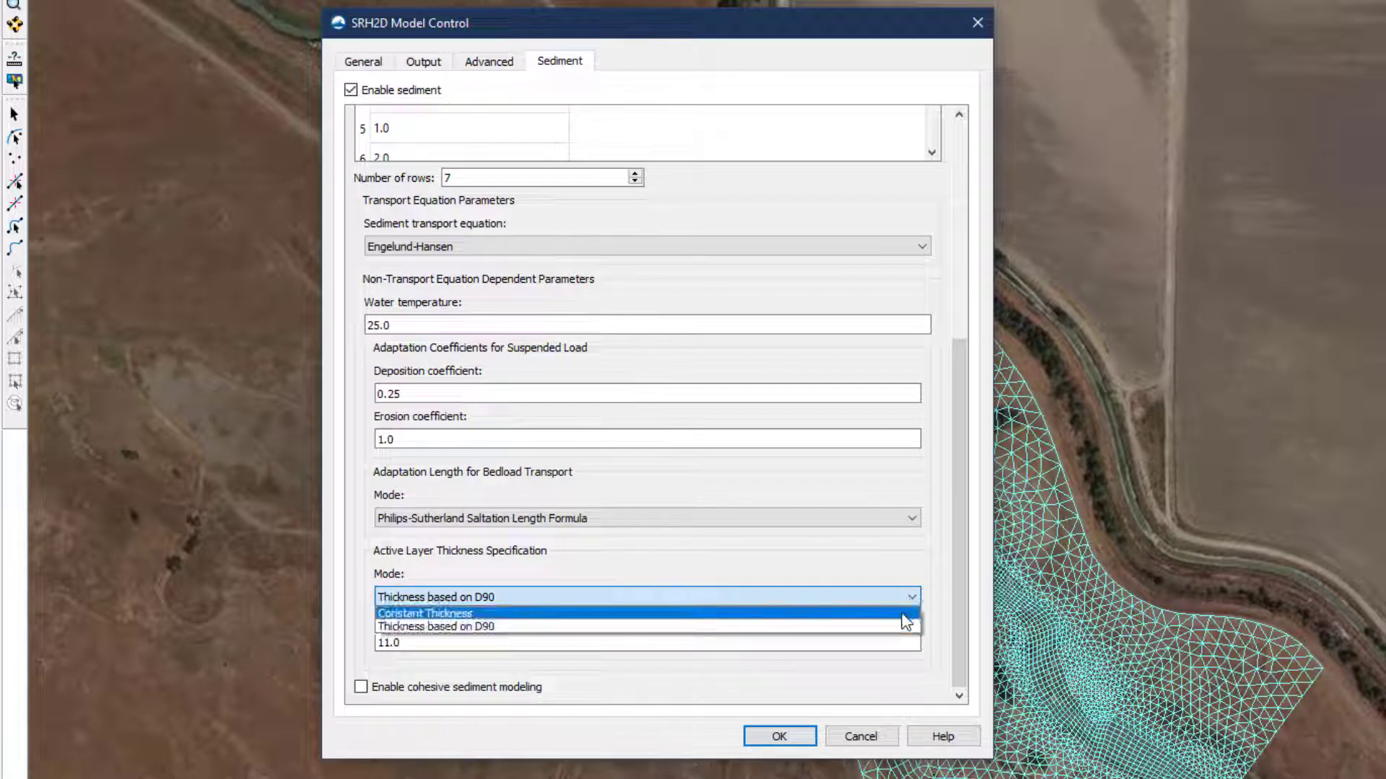
{"action": "left_click", "coordinate": [902, 614]}
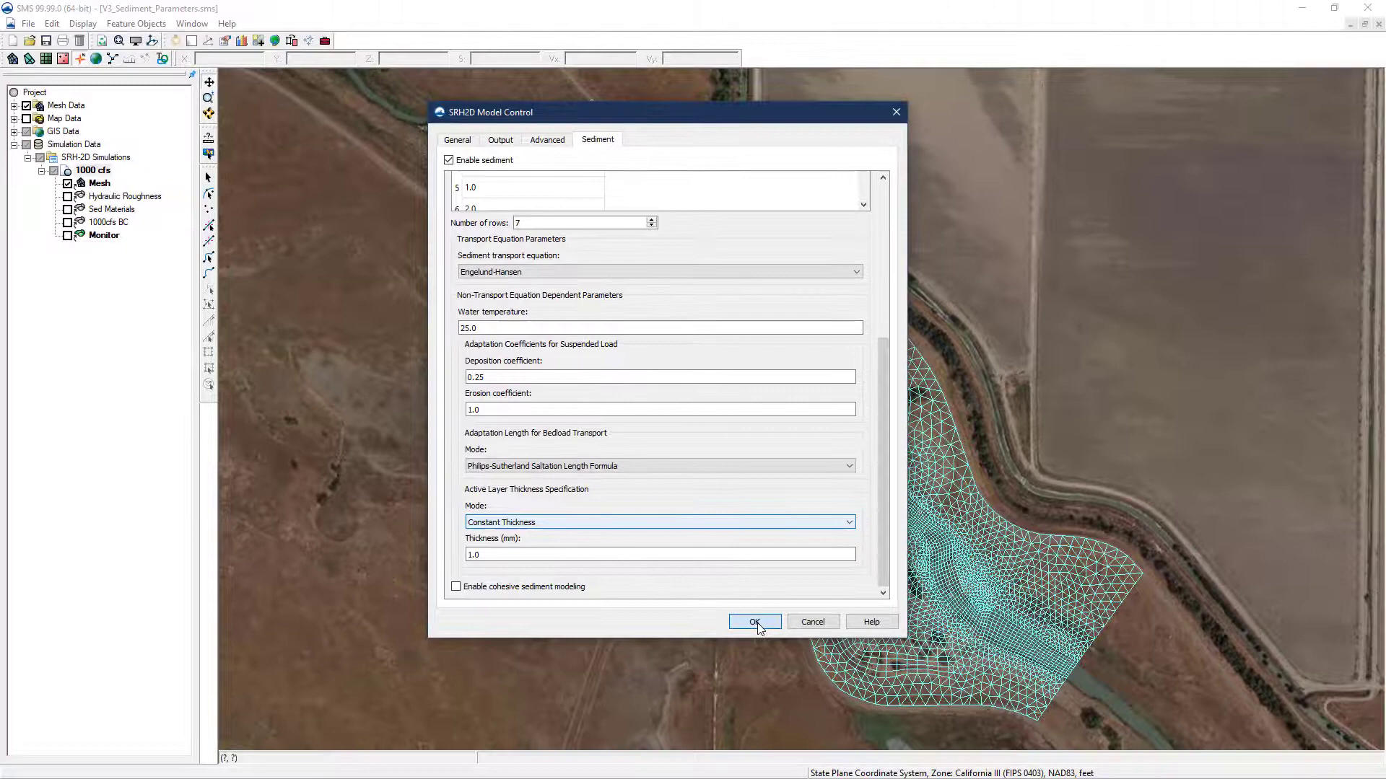
Accept the sediment transport settings and close SRH-2D Model Control, returning to the mesh view.
{"action": "left_click", "coordinate": [755, 623]}
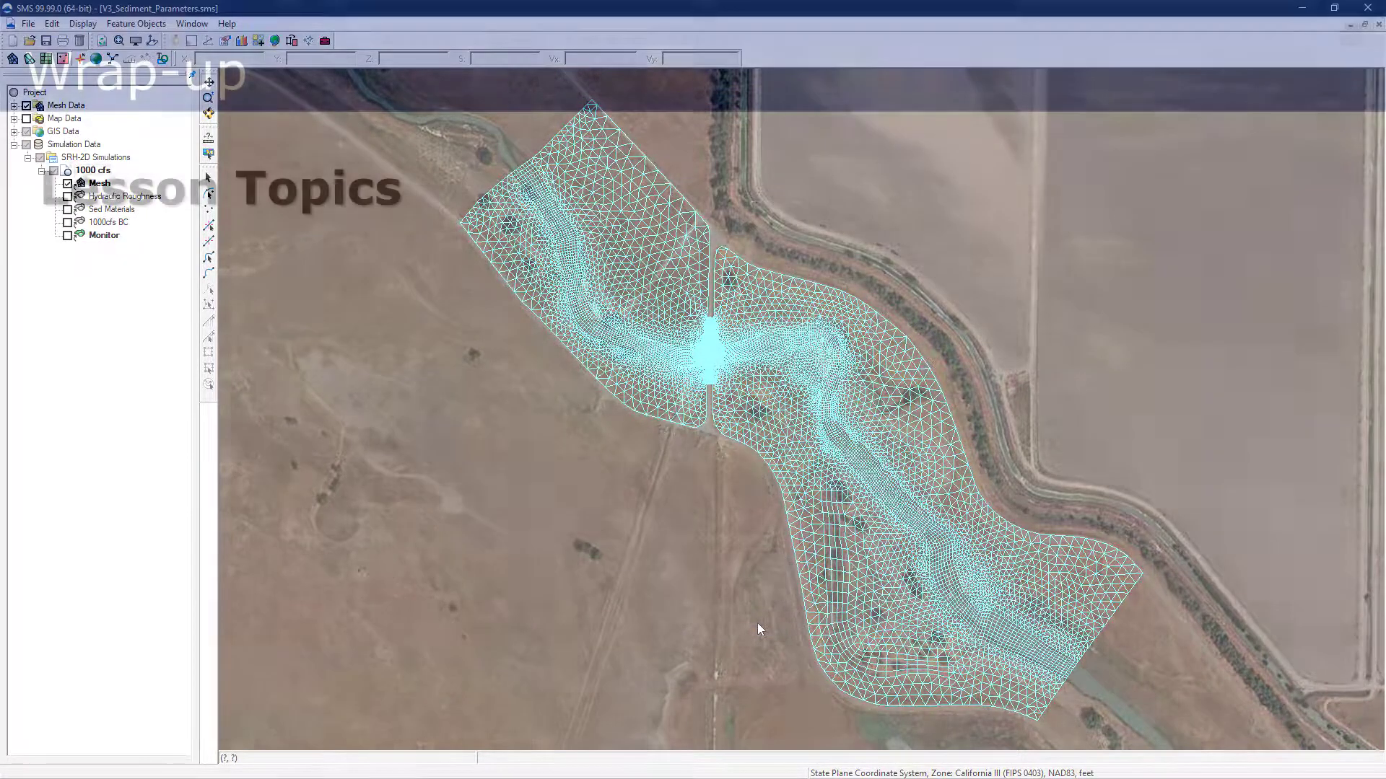